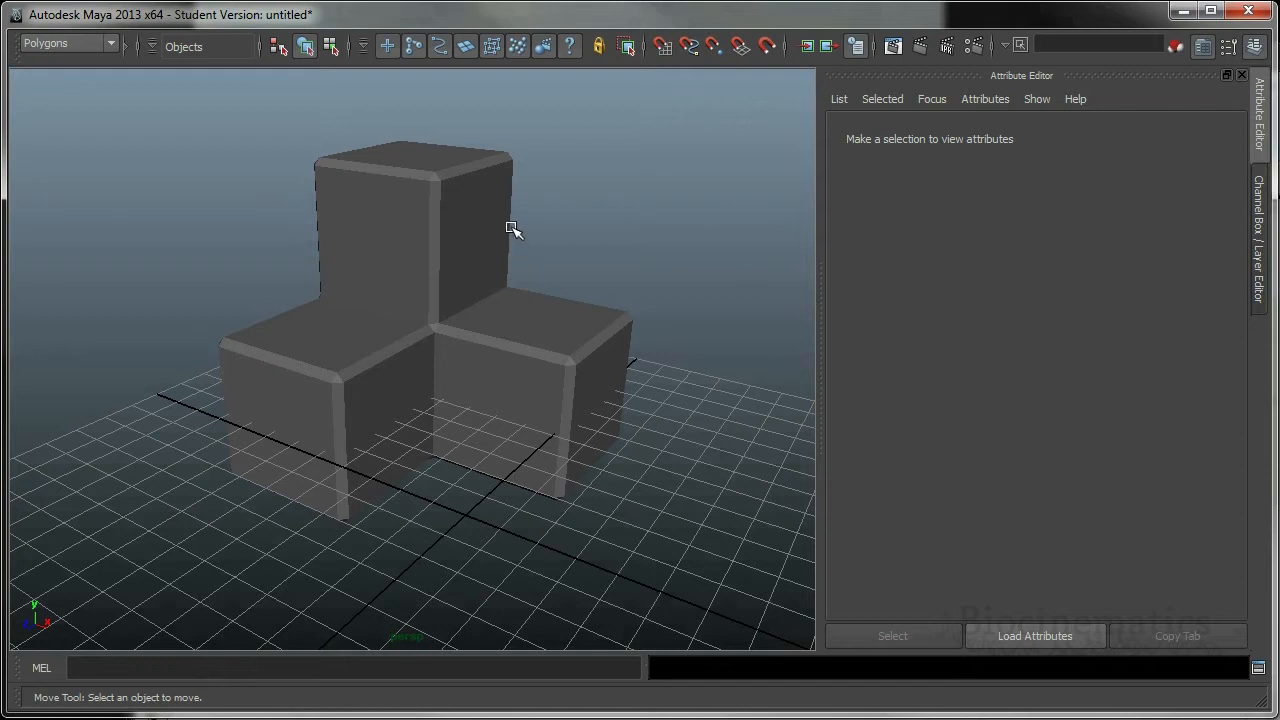
# - Split the upper block with the Interactive Split Tool, cutting across its two visible side faces and the bevelled corner between them
pyautogui.click(512, 230)
pyautogui.press('space')
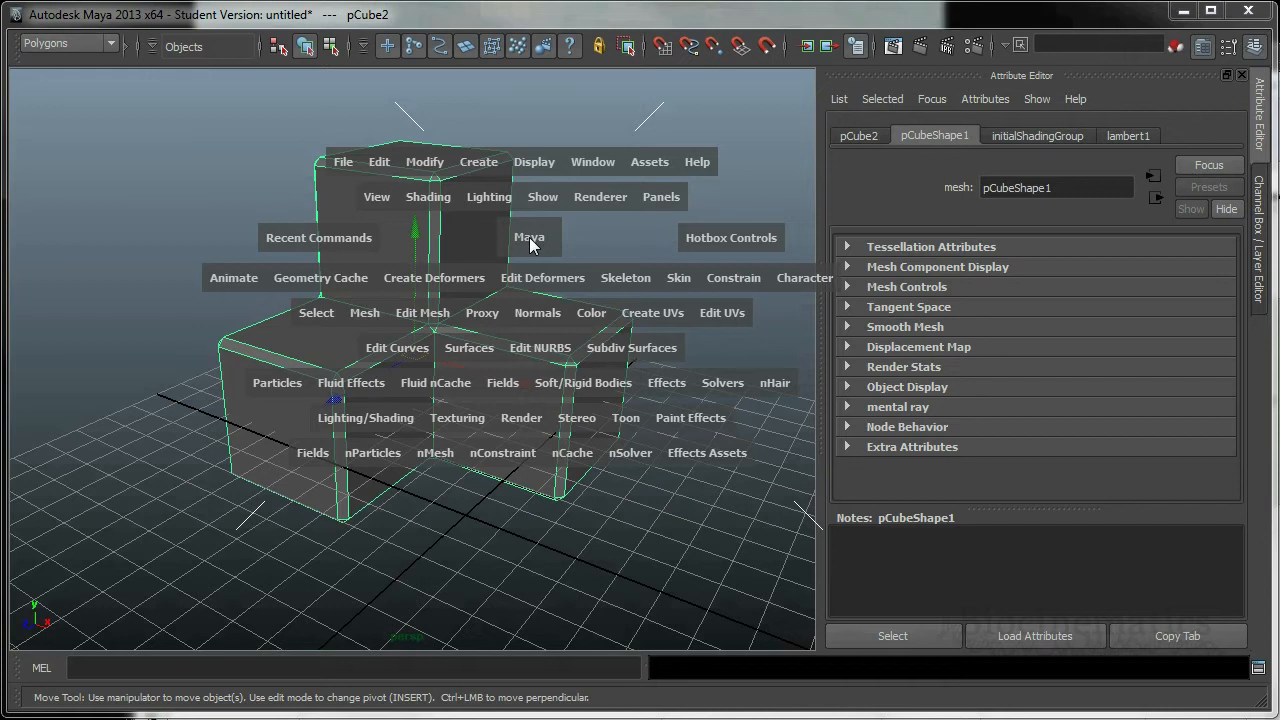
pyautogui.click(426, 316)
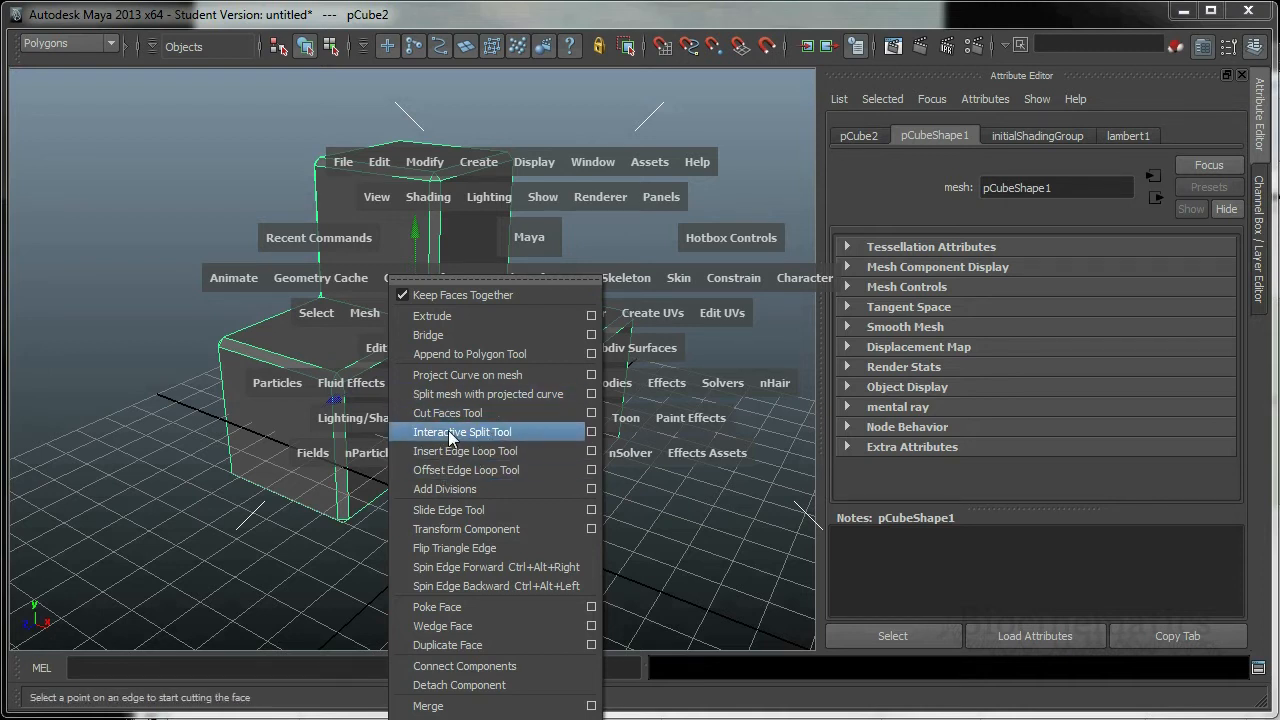
pyautogui.click(449, 438)
pyautogui.click(317, 204)
pyautogui.click(428, 264)
pyautogui.click(509, 241)
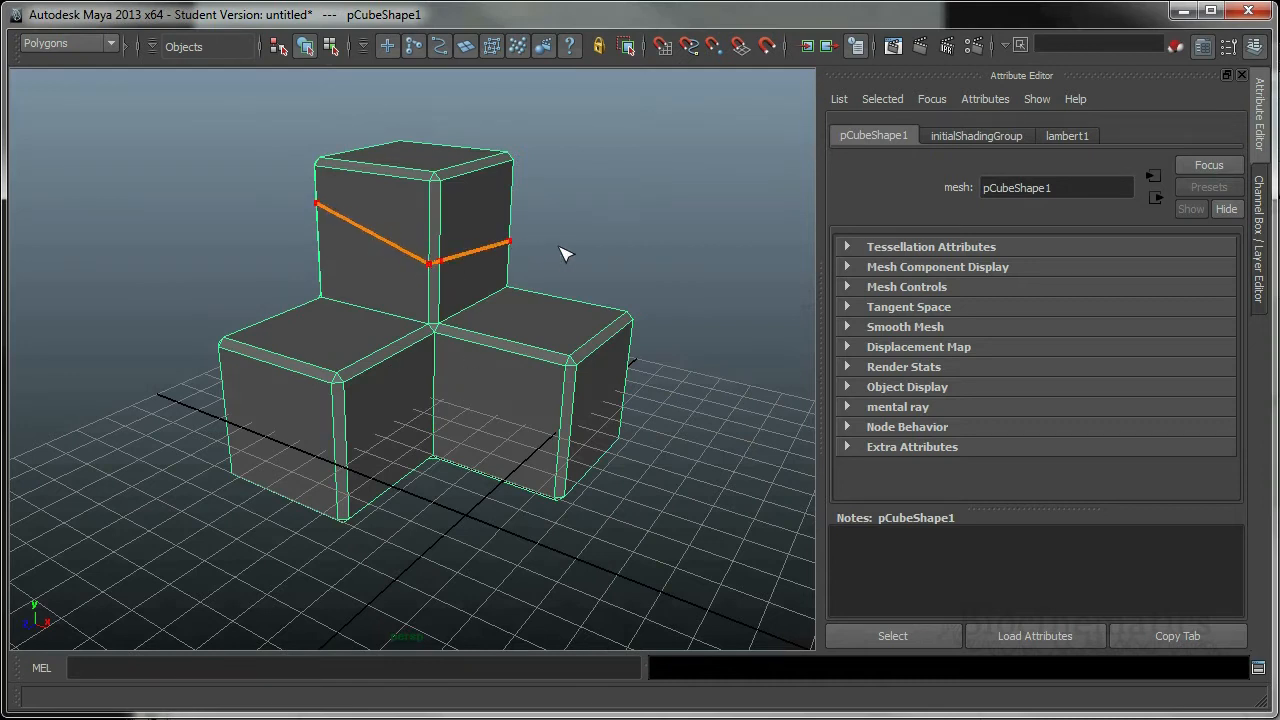
pyautogui.press('Return')
# - Split the mesh from the upper block's bevelled corner down its side face and across the top of the adjoining lower block
pyautogui.keyDown('alt'); pyautogui.moveTo(432, 307); pyautogui.dragTo(512, 350); pyautogui.keyUp('alt')
pyautogui.keyDown('alt'); pyautogui.moveTo(587, 335); pyautogui.dragTo(526, 351); pyautogui.keyUp('alt')
pyautogui.keyDown('alt'); pyautogui.moveTo(610, 351); pyautogui.dragTo(471, 351, button='right'); pyautogui.keyUp('alt')
pyautogui.keyDown('alt'); pyautogui.moveTo(522, 352); pyautogui.dragTo(551, 337); pyautogui.keyUp('alt')
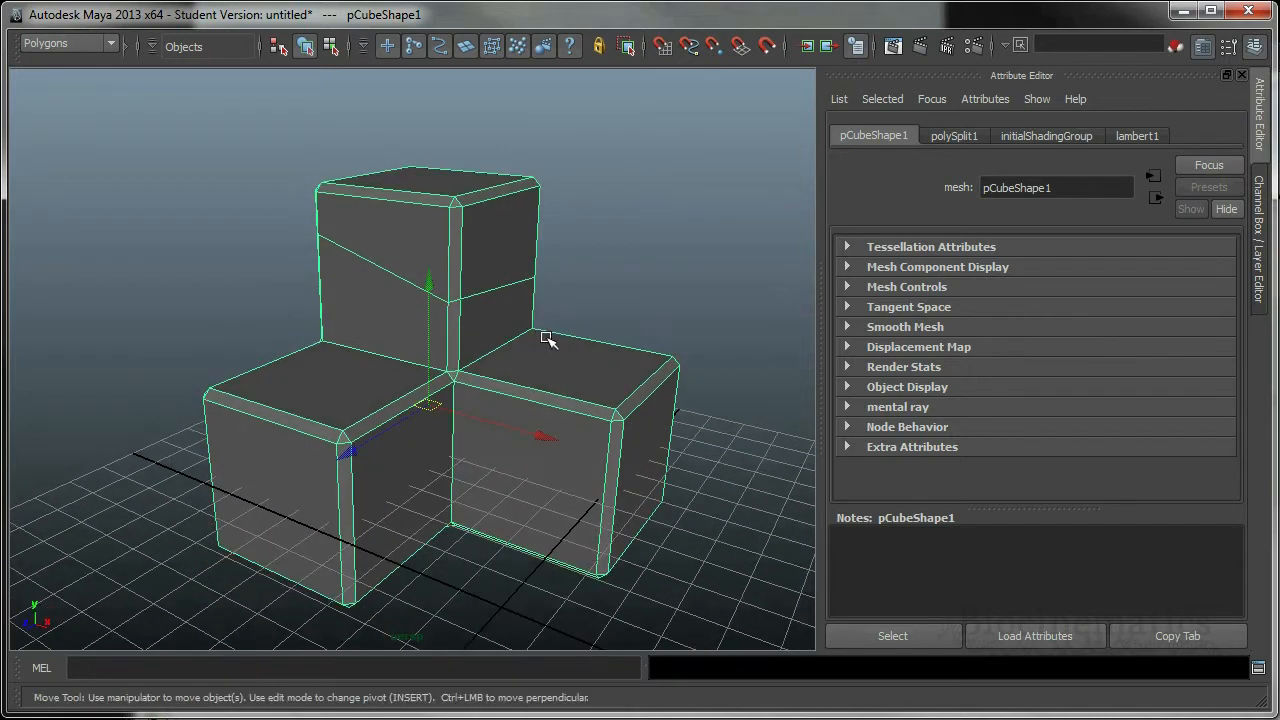
pyautogui.keyDown('shift'); pyautogui.rightClick(479, 268); pyautogui.keyUp('shift')
pyautogui.keyDown('shift'); pyautogui.moveTo(478, 267); pyautogui.dragTo(481, 275, button='right'); pyautogui.keyUp('shift')
pyautogui.keyDown('shift'); pyautogui.rightClick(485, 289); pyautogui.keyUp('shift')
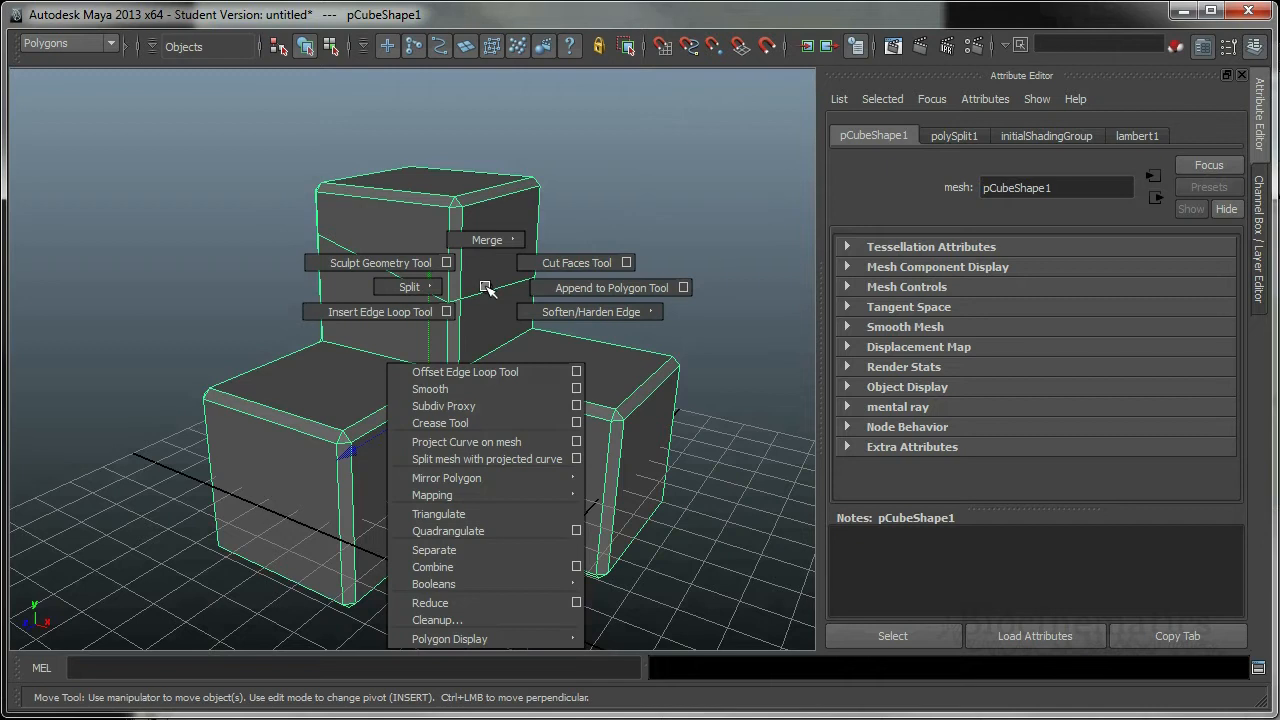
pyautogui.keyDown('shift'); pyautogui.rightClick(623, 289); pyautogui.keyUp('shift')
pyautogui.keyDown('shift'); pyautogui.moveTo(623, 289); pyautogui.dragTo(673, 292, button='right'); pyautogui.keyUp('shift')
pyautogui.click(460, 242)
pyautogui.click(491, 290)
pyautogui.click(501, 346)
pyautogui.click(632, 400)
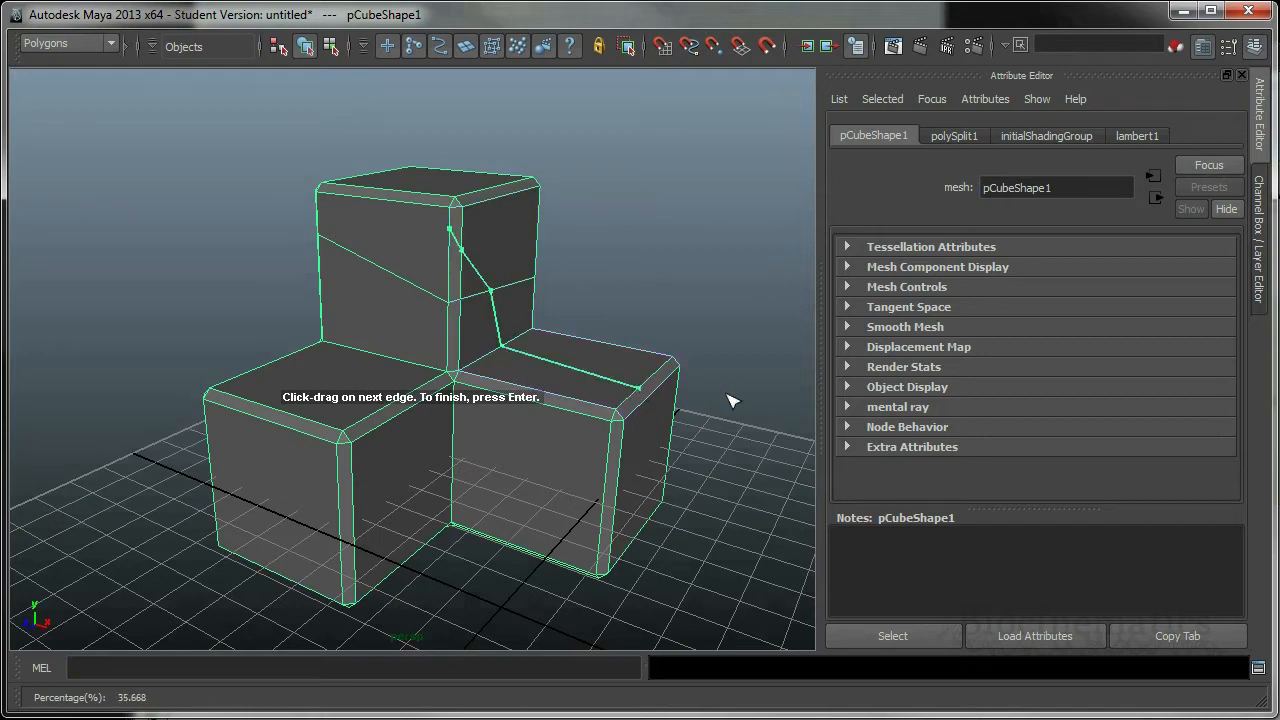
pyautogui.press('Return')
pyautogui.moveTo(500, 352)
pyautogui.keyDown('alt'); pyautogui.mouseDown()
pyautogui.moveTo(403, 331)
pyautogui.moveTo(394, 346)
pyautogui.moveTo(477, 363)
pyautogui.moveTo(503, 357)
pyautogui.moveTo(494, 334)
pyautogui.mouseUp(); pyautogui.keyUp('alt')
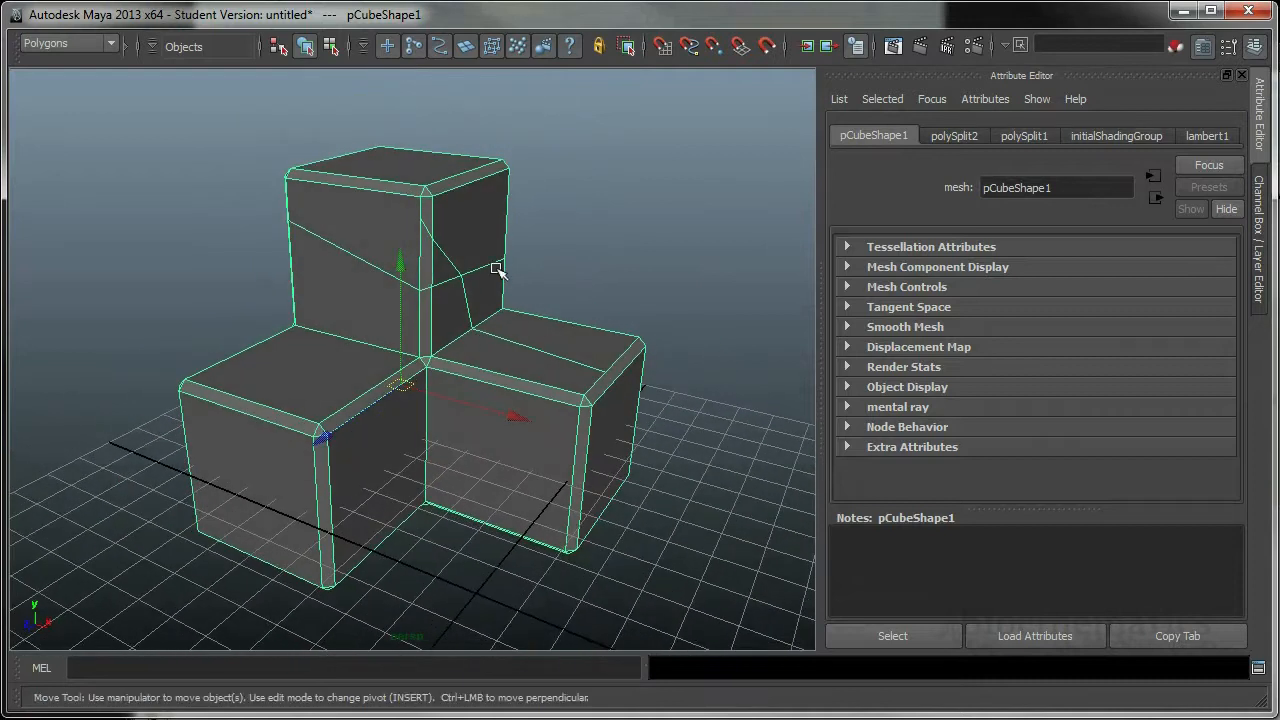
pyautogui.keyDown('shift'); pyautogui.rightClick(476, 243); pyautogui.keyUp('shift')
pyautogui.moveTo(476, 243)
pyautogui.keyDown('shift'); pyautogui.mouseDown(button='right')
pyautogui.moveTo(463, 245)
pyautogui.moveTo(478, 243)
pyautogui.mouseUp(button='right'); pyautogui.keyUp('shift')
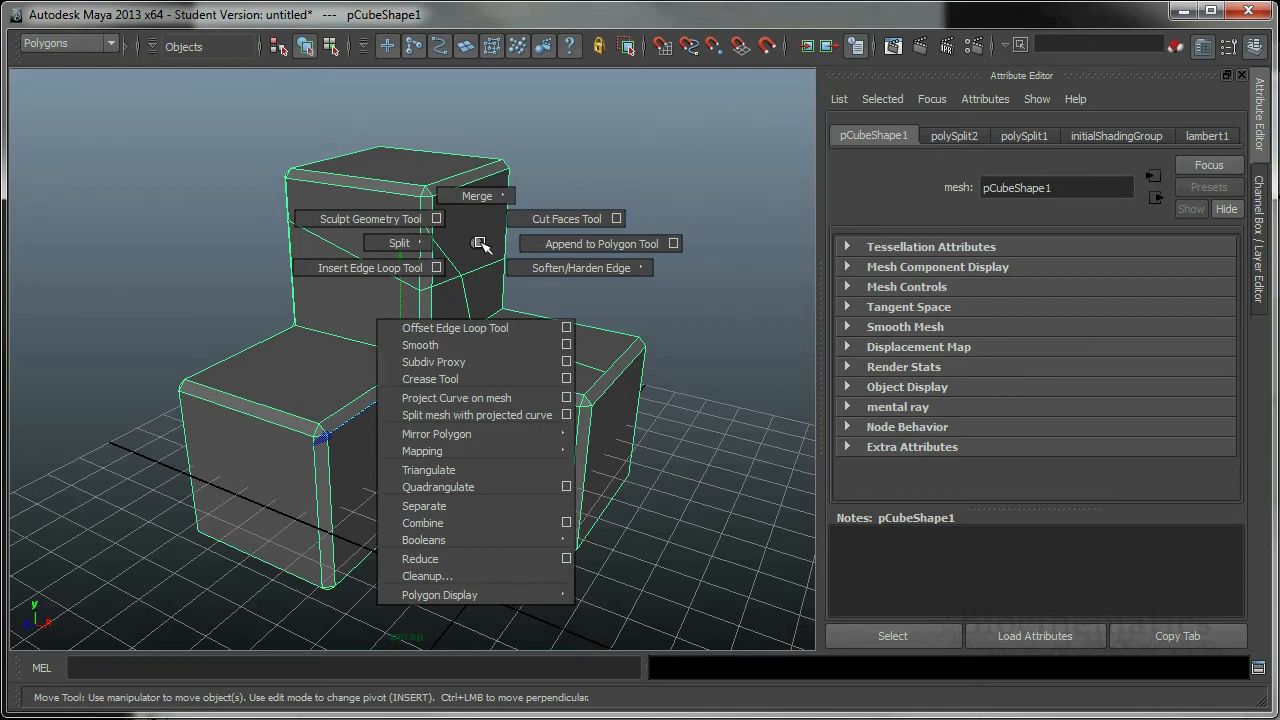
pyautogui.keyDown('shift'); pyautogui.moveTo(480, 243); pyautogui.dragTo(481, 244, button='right'); pyautogui.keyUp('shift')
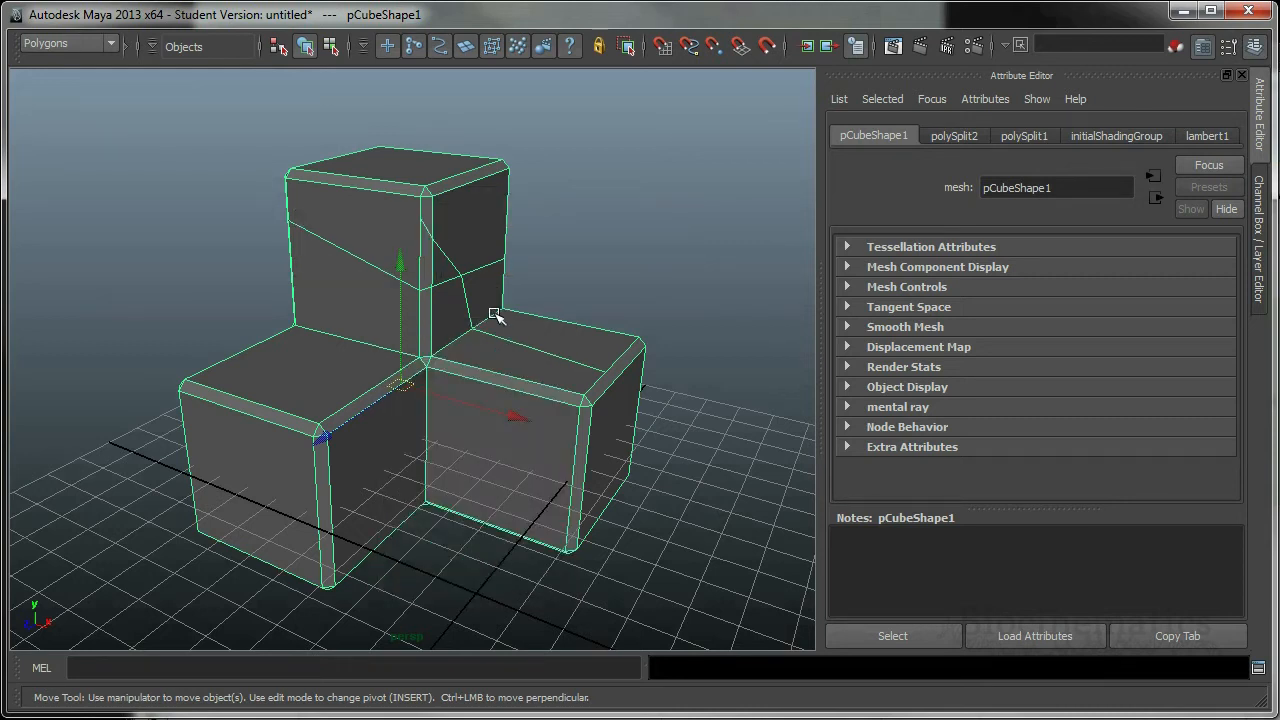
pyautogui.keyDown('alt'); pyautogui.moveTo(508, 310); pyautogui.dragTo(508, 311); pyautogui.keyUp('alt')
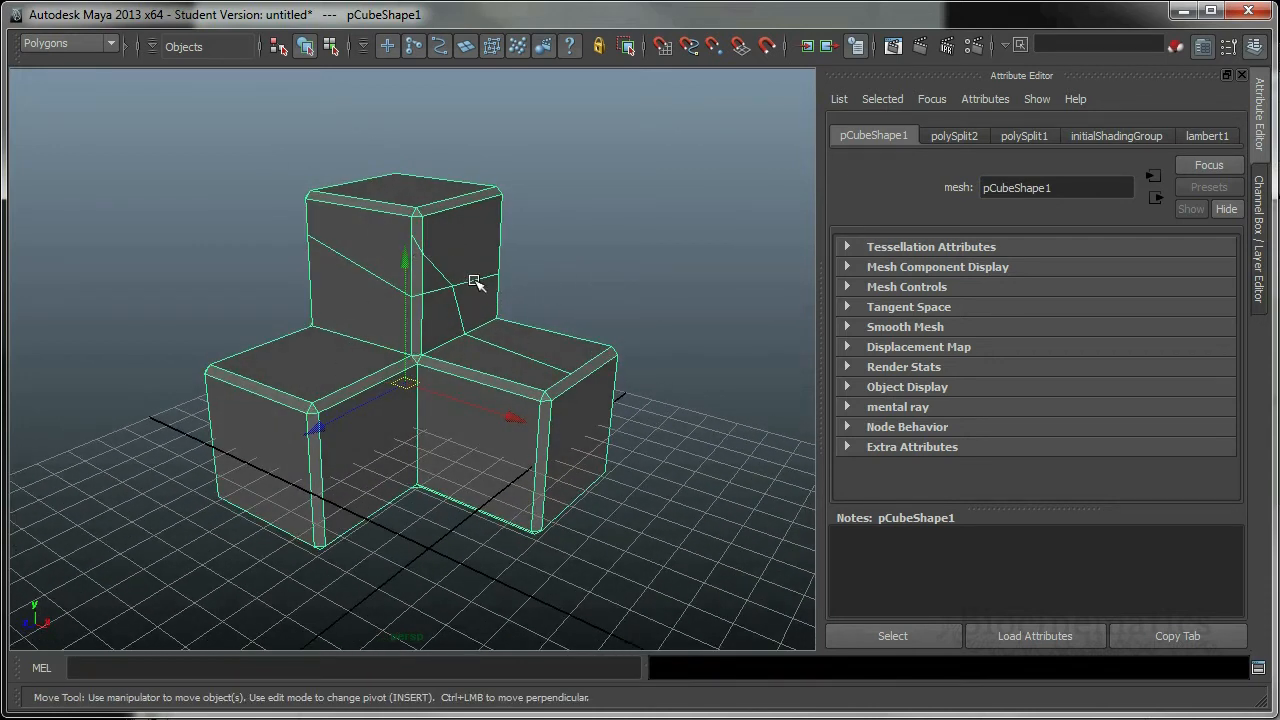
# - Open the UV Texture Editor for the selected mesh
pyautogui.press('space')
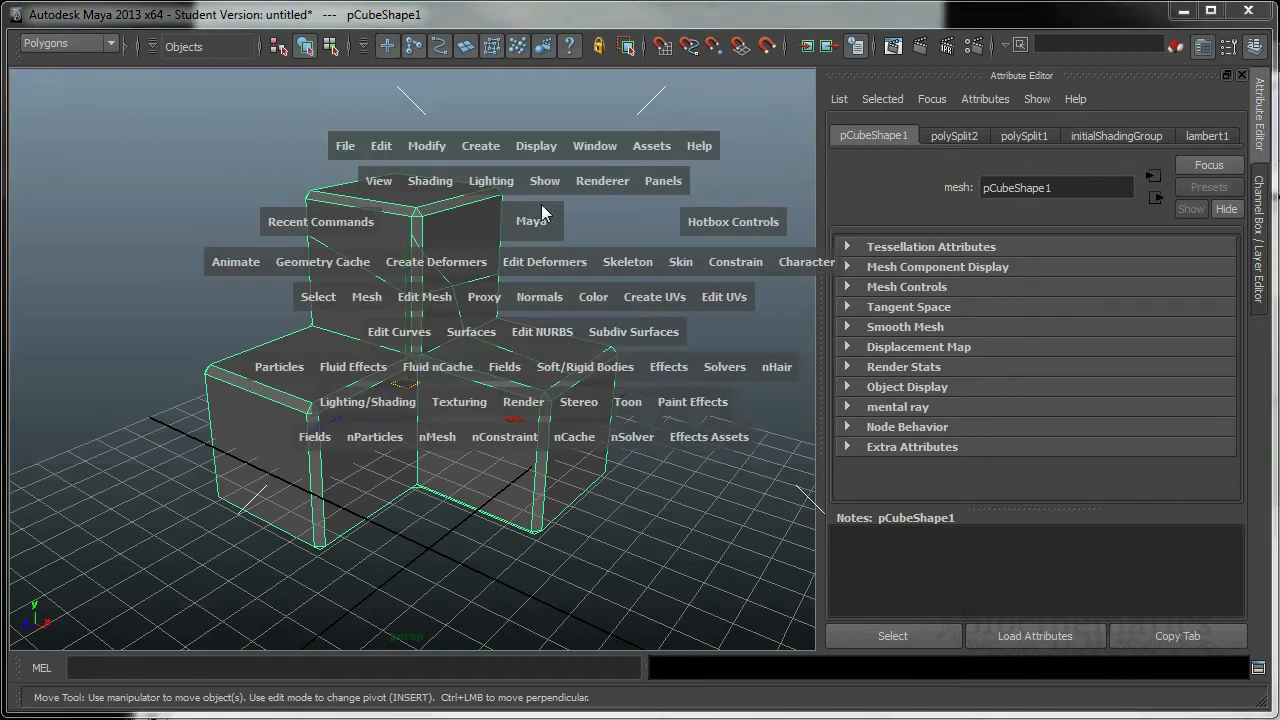
pyautogui.click(594, 148)
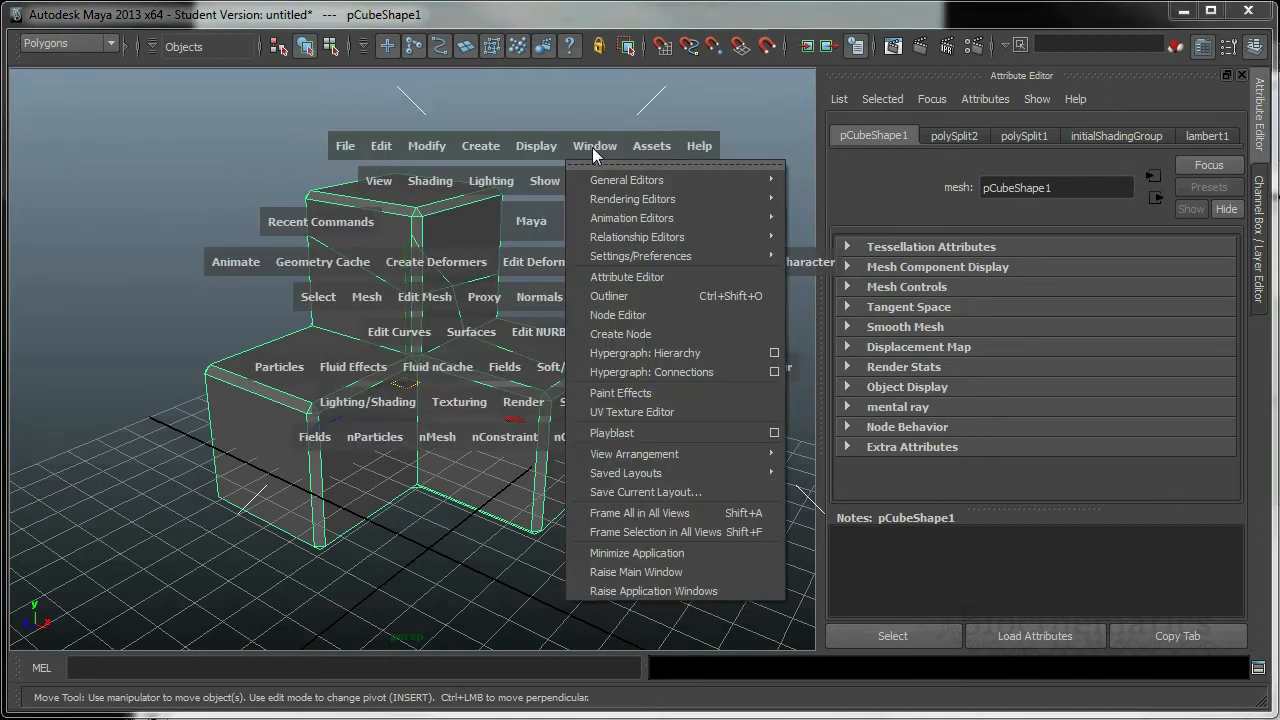
pyautogui.click(648, 412)
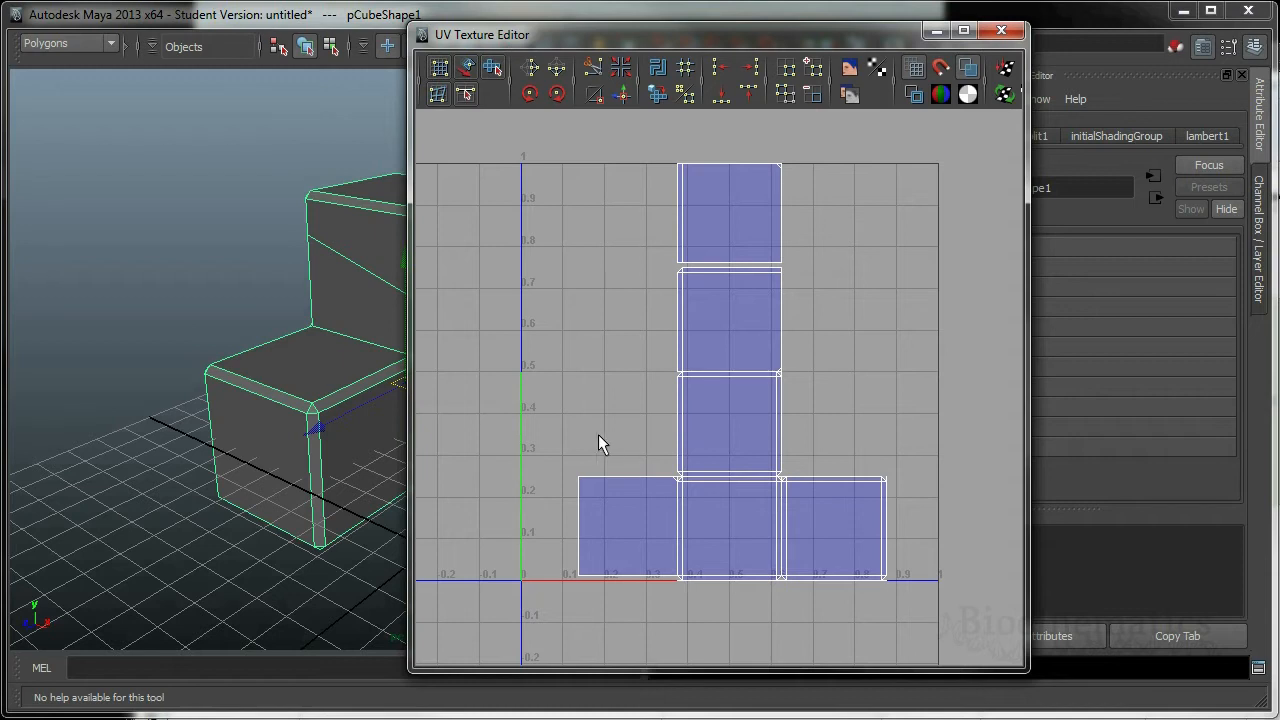
# - Examine the tiles and edges of the mesh's UV layout up close
pyautogui.keyDown('alt'); pyautogui.moveTo(691, 370); pyautogui.dragTo(736, 371, button='right'); pyautogui.keyUp('alt')
pyautogui.keyDown('alt'); pyautogui.moveTo(739, 294); pyautogui.dragTo(711, 326, button='middle'); pyautogui.keyUp('alt')
pyautogui.keyDown('alt'); pyautogui.moveTo(711, 326); pyautogui.dragTo(756, 402, button='right'); pyautogui.keyUp('alt')
pyautogui.keyDown('alt'); pyautogui.moveTo(756, 402); pyautogui.dragTo(770, 349, button='middle'); pyautogui.keyUp('alt')
pyautogui.keyDown('alt'); pyautogui.moveTo(770, 349); pyautogui.dragTo(875, 376, button='right'); pyautogui.keyUp('alt')
pyautogui.keyDown('alt'); pyautogui.moveTo(774, 331); pyautogui.dragTo(757, 383, button='middle'); pyautogui.keyUp('alt')
pyautogui.keyDown('alt'); pyautogui.moveTo(757, 383); pyautogui.dragTo(660, 417, button='right'); pyautogui.keyUp('alt')
pyautogui.moveTo(808, 350)
pyautogui.keyDown('alt'); pyautogui.mouseDown(button='middle')
pyautogui.moveTo(780, 337)
pyautogui.moveTo(794, 280)
pyautogui.moveTo(793, 345)
pyautogui.mouseUp(button='middle'); pyautogui.keyUp('alt')
pyautogui.keyDown('alt'); pyautogui.moveTo(793, 342); pyautogui.dragTo(760, 338, button='right'); pyautogui.keyUp('alt')
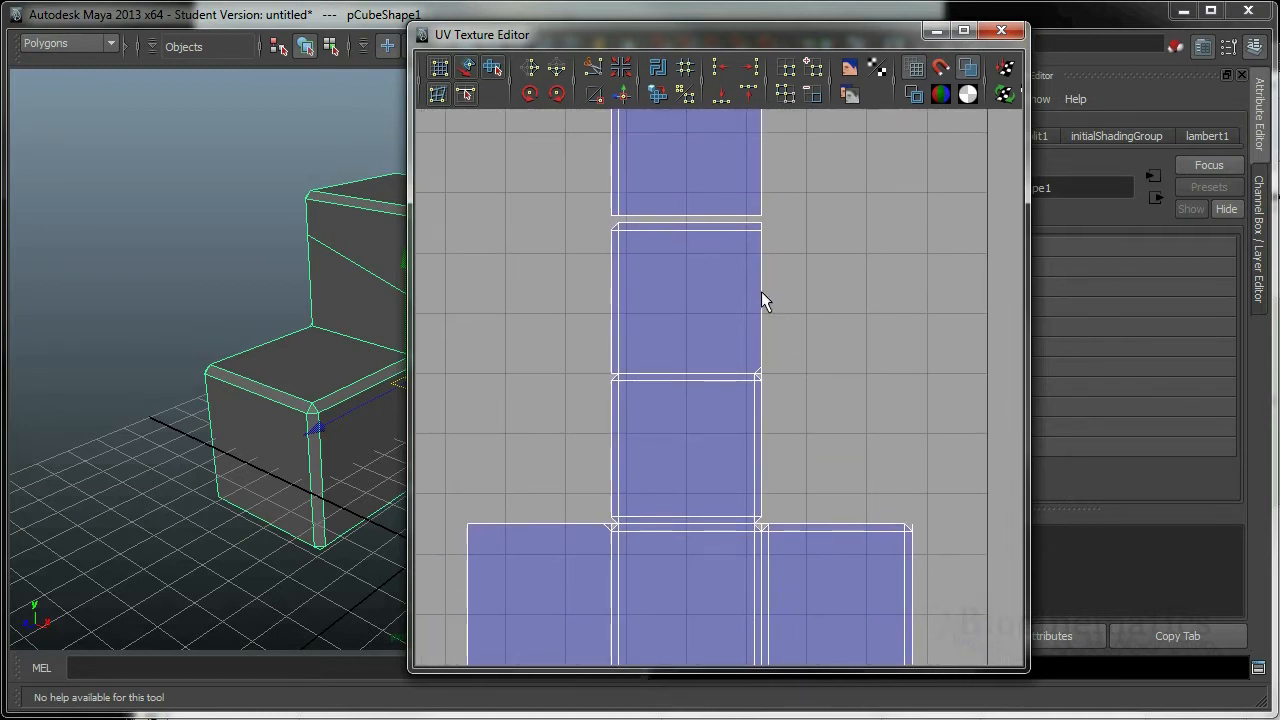
pyautogui.keyDown('alt'); pyautogui.moveTo(761, 291); pyautogui.dragTo(757, 308, button='middle'); pyautogui.keyUp('alt')
# - Try selecting the edge beneath the top UV tile, then a single UV at the end of that edge
pyautogui.moveTo(697, 266); pyautogui.dragTo(684, 225, button='right')
pyautogui.click(686, 232)
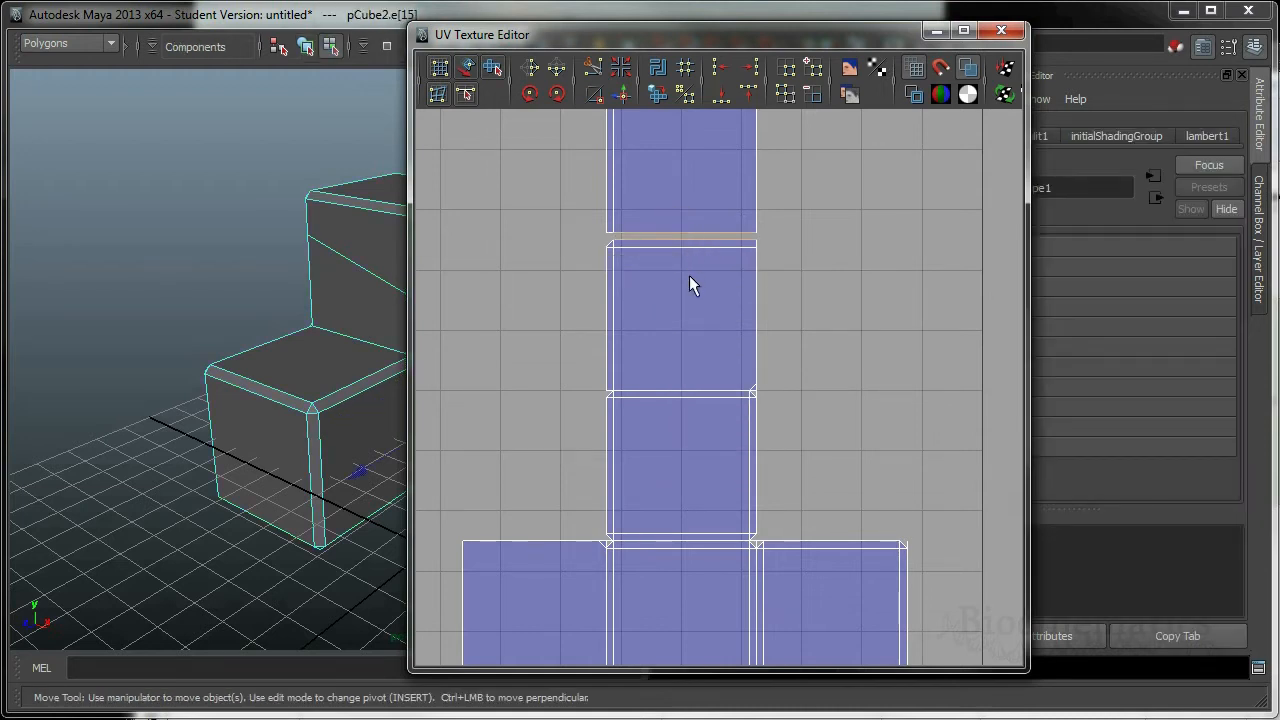
pyautogui.click(757, 336)
pyautogui.moveTo(713, 242); pyautogui.dragTo(795, 248, button='right')
pyautogui.click(756, 241)
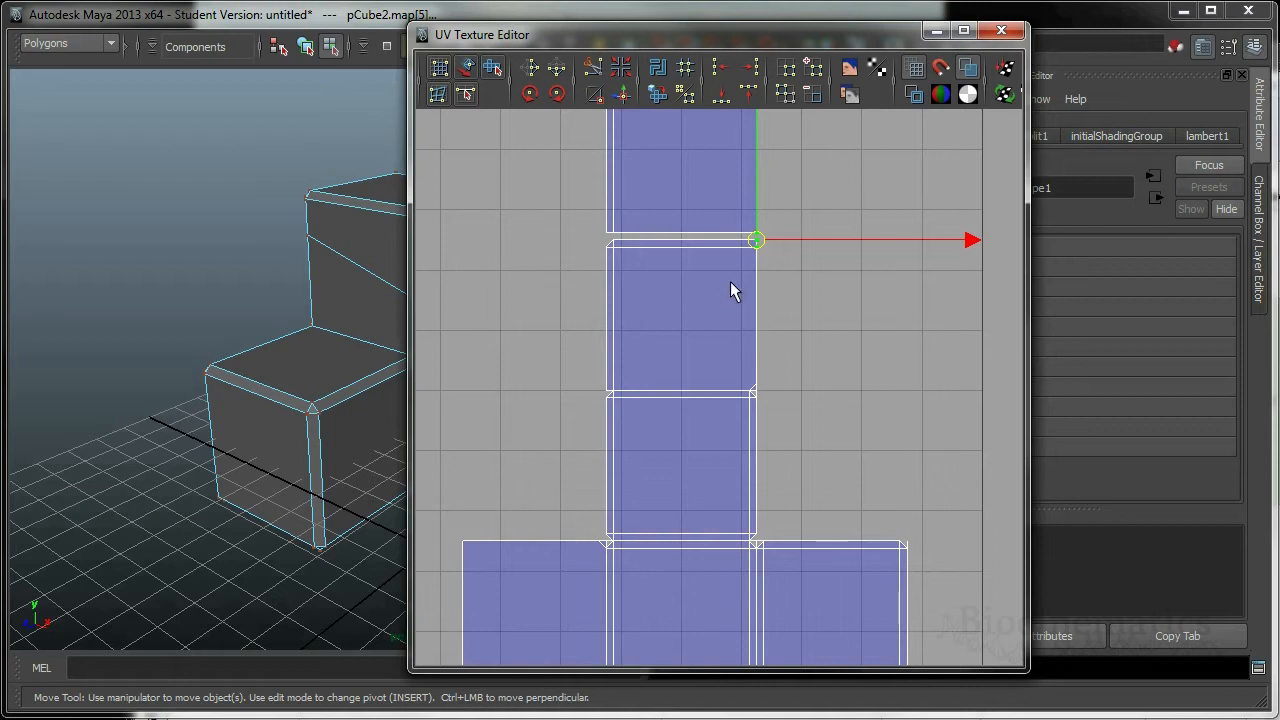
# - In edge selection mode, select the edge between the second and third UV tiles of the column and cut the UVs there
pyautogui.moveTo(710, 262); pyautogui.dragTo(704, 238, button='right')
pyautogui.click(703, 237)
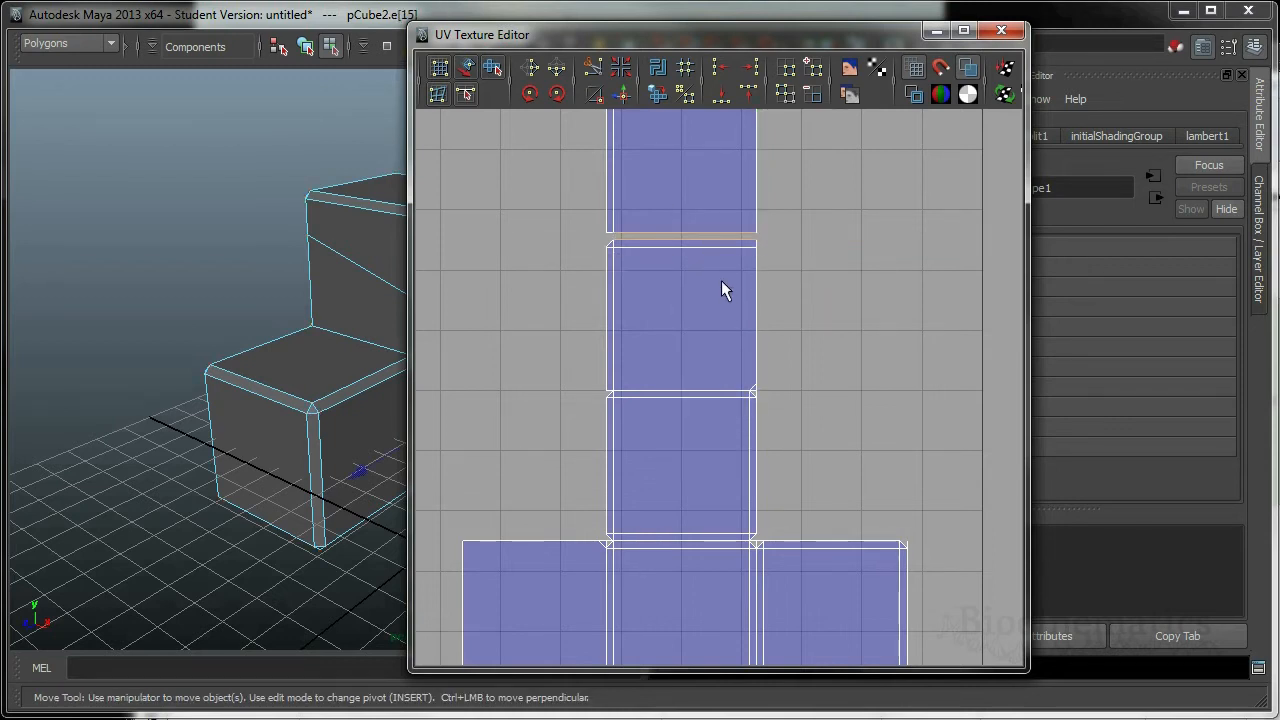
pyautogui.moveTo(719, 274)
pyautogui.keyDown('shift'); pyautogui.mouseDown(button='right')
pyautogui.moveTo(639, 284)
pyautogui.moveTo(724, 282)
pyautogui.moveTo(707, 248)
pyautogui.moveTo(693, 270)
pyautogui.moveTo(806, 276)
pyautogui.moveTo(718, 232)
pyautogui.moveTo(723, 277)
pyautogui.moveTo(722, 266)
pyautogui.mouseUp(button='right'); pyautogui.keyUp('shift')
pyautogui.click(650, 391)
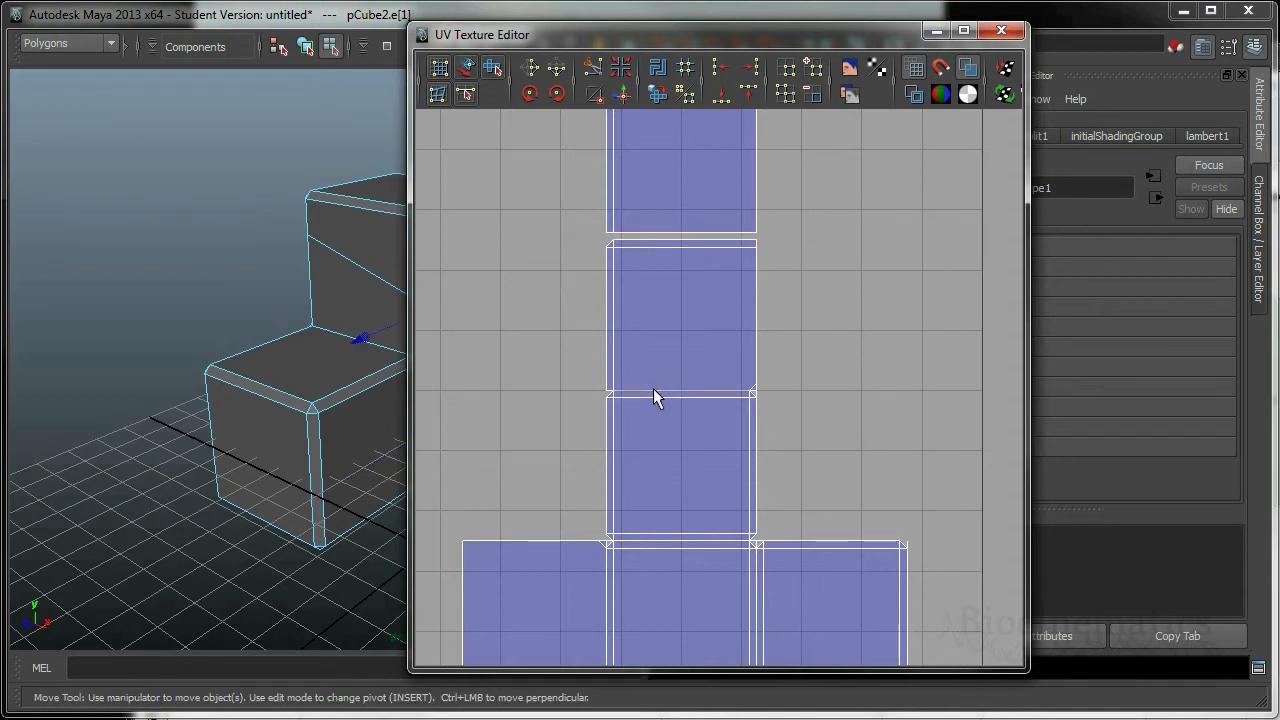
pyautogui.click(775, 390)
pyautogui.keyDown('shift'); pyautogui.rightClick(712, 323); pyautogui.keyUp('shift')
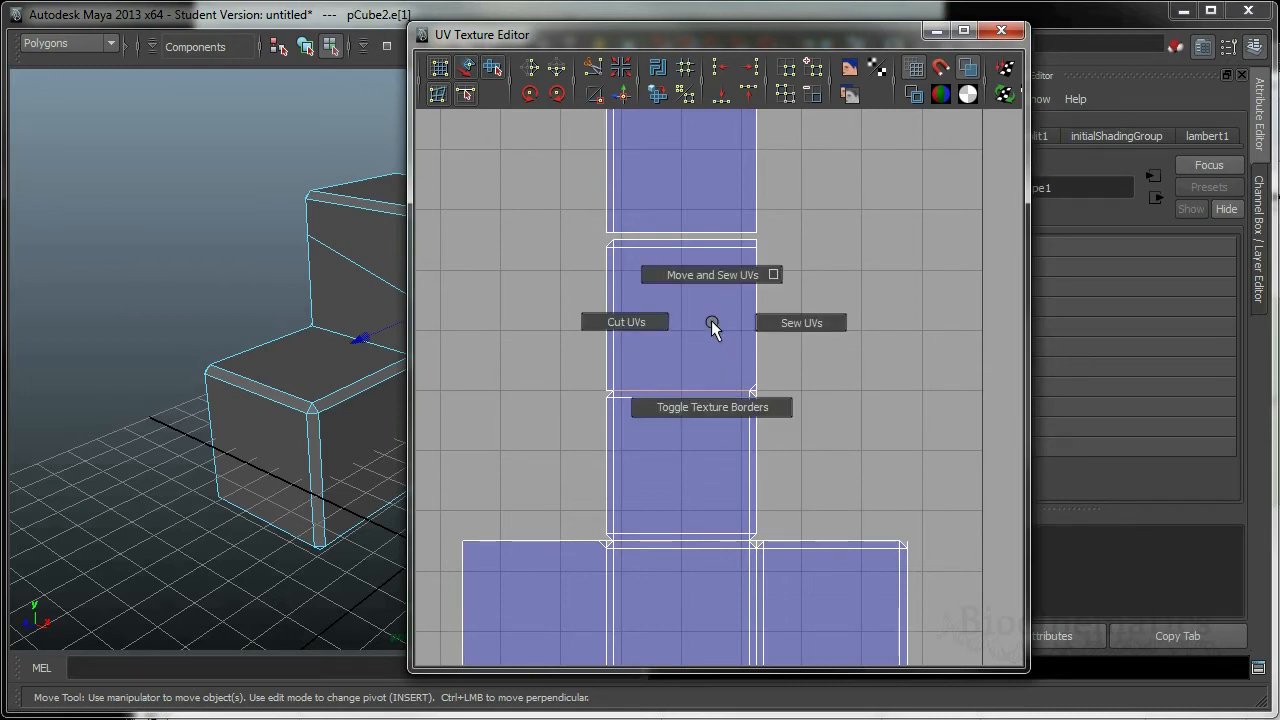
pyautogui.keyDown('shift'); pyautogui.moveTo(714, 322); pyautogui.dragTo(630, 322, button='right'); pyautogui.keyUp('shift')
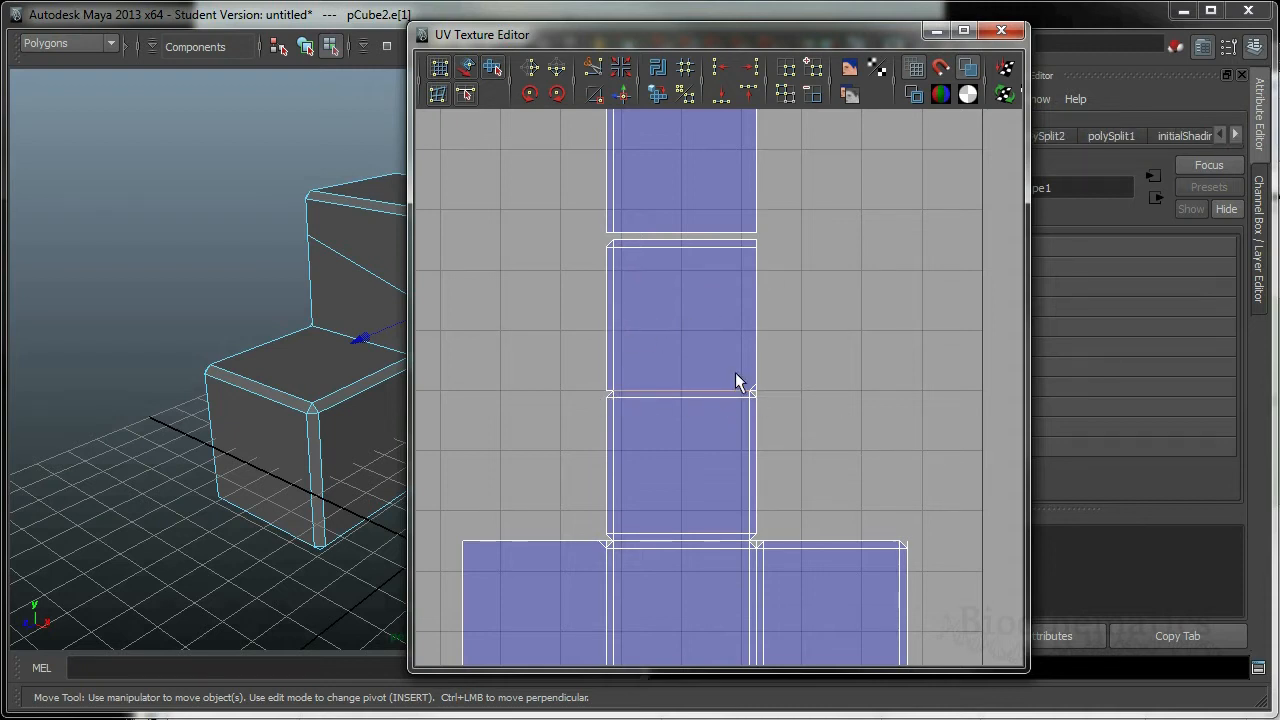
# - Move and sew the UVs along the edge beneath the top tile and along the cut edge between the second and third tiles
pyautogui.rightClick(700, 365)
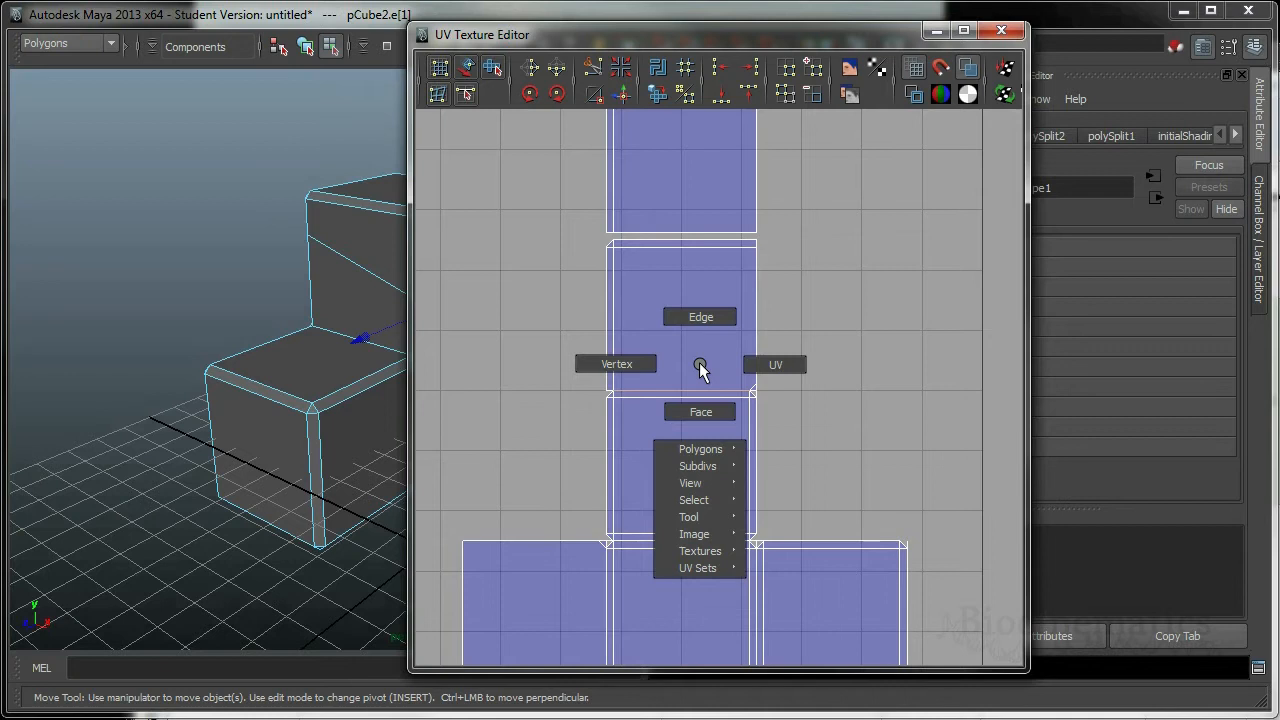
pyautogui.moveTo(674, 242)
pyautogui.mouseDown(button='right')
pyautogui.moveTo(633, 243)
pyautogui.moveTo(674, 243)
pyautogui.mouseUp(button='right')
pyautogui.click(695, 237)
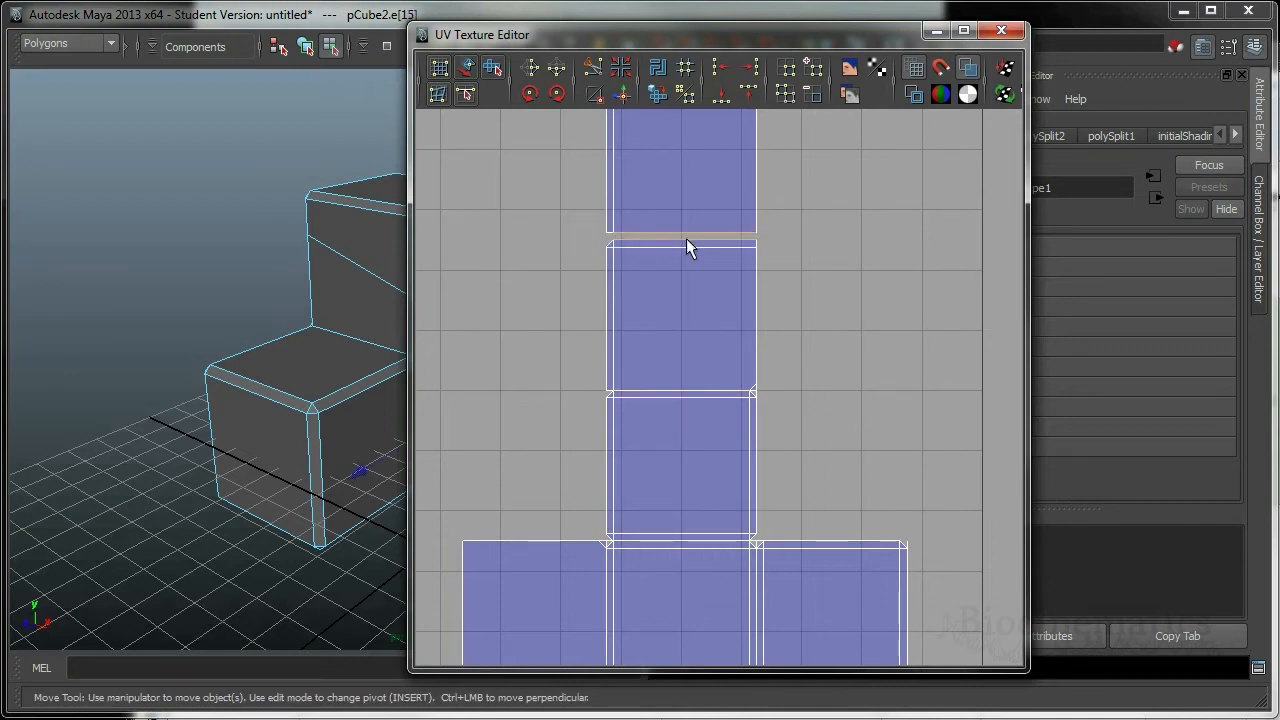
pyautogui.click(714, 240)
pyautogui.click(672, 236)
pyautogui.keyDown('shift'); pyautogui.rightClick(709, 290); pyautogui.keyUp('shift')
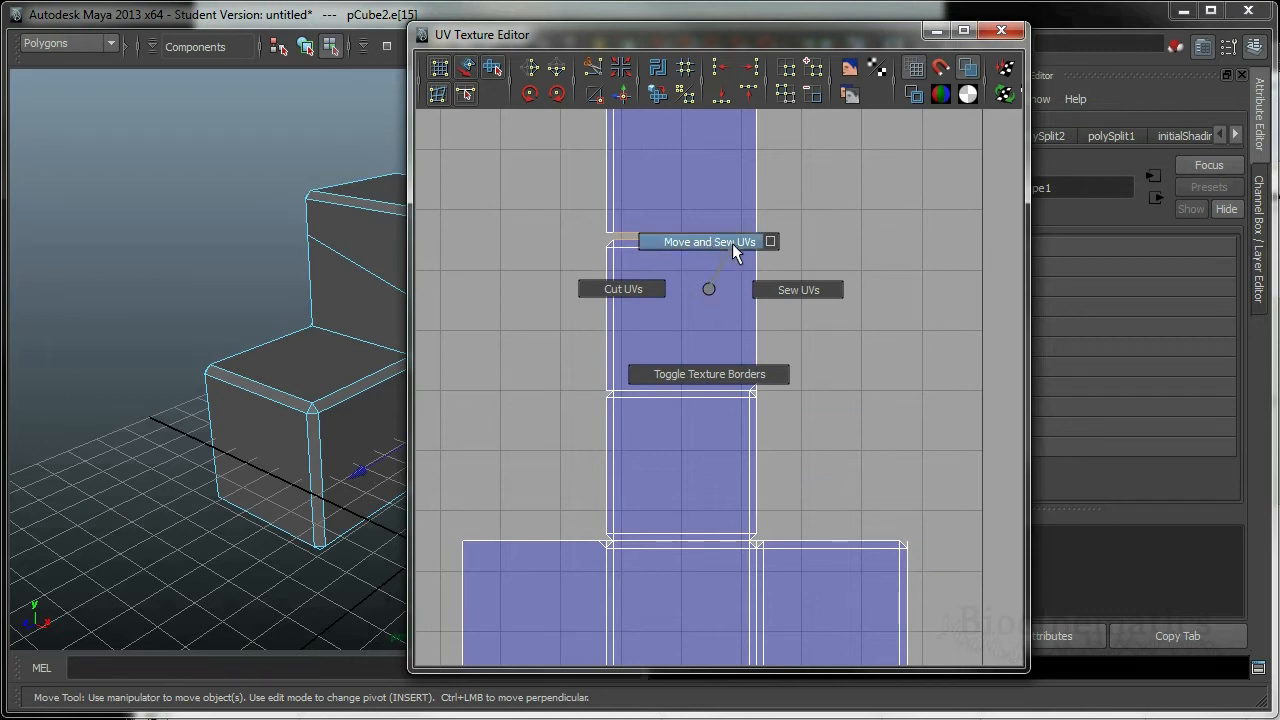
pyautogui.click(717, 241)
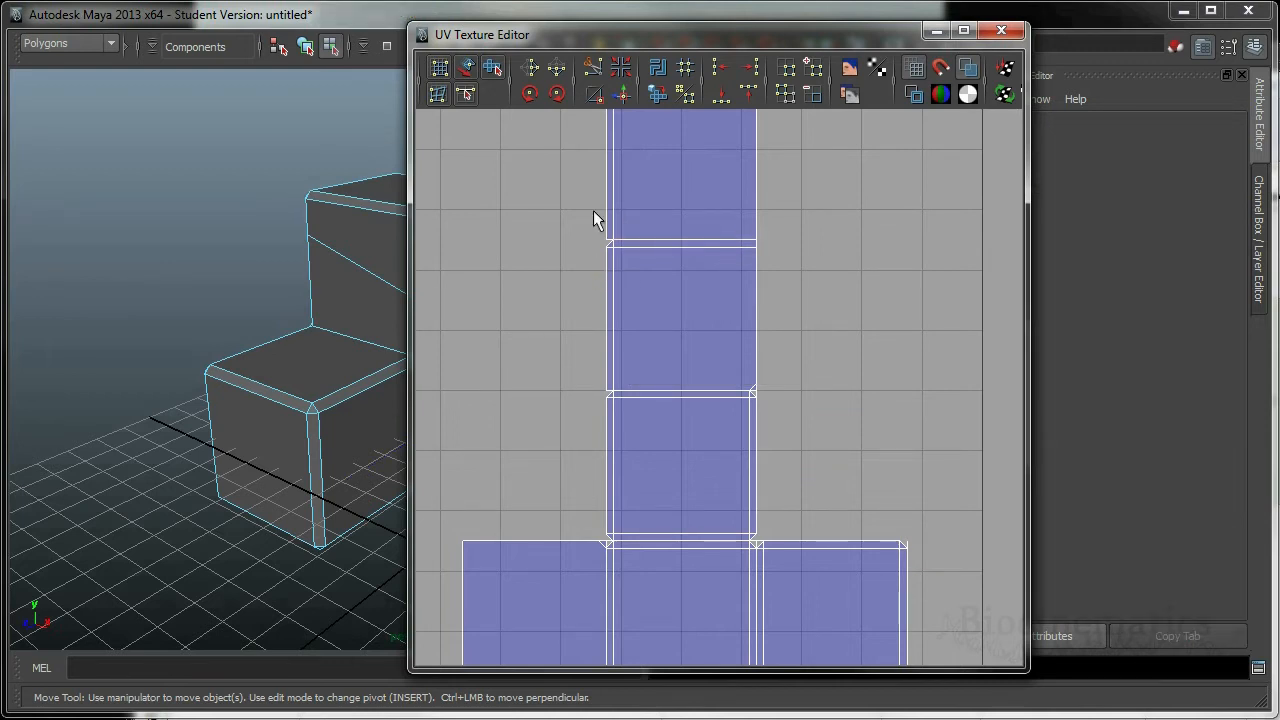
pyautogui.click(682, 391)
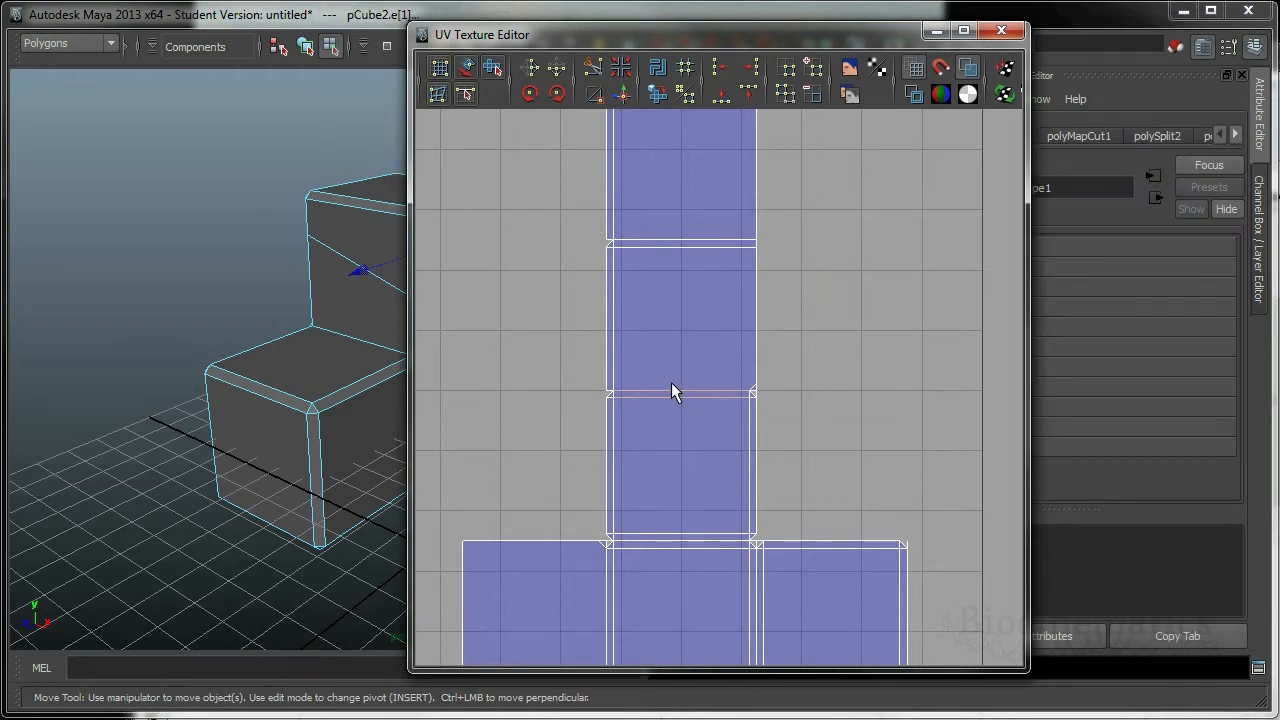
pyautogui.keyDown('shift'); pyautogui.moveTo(697, 363); pyautogui.dragTo(711, 416, button='right'); pyautogui.keyUp('shift')
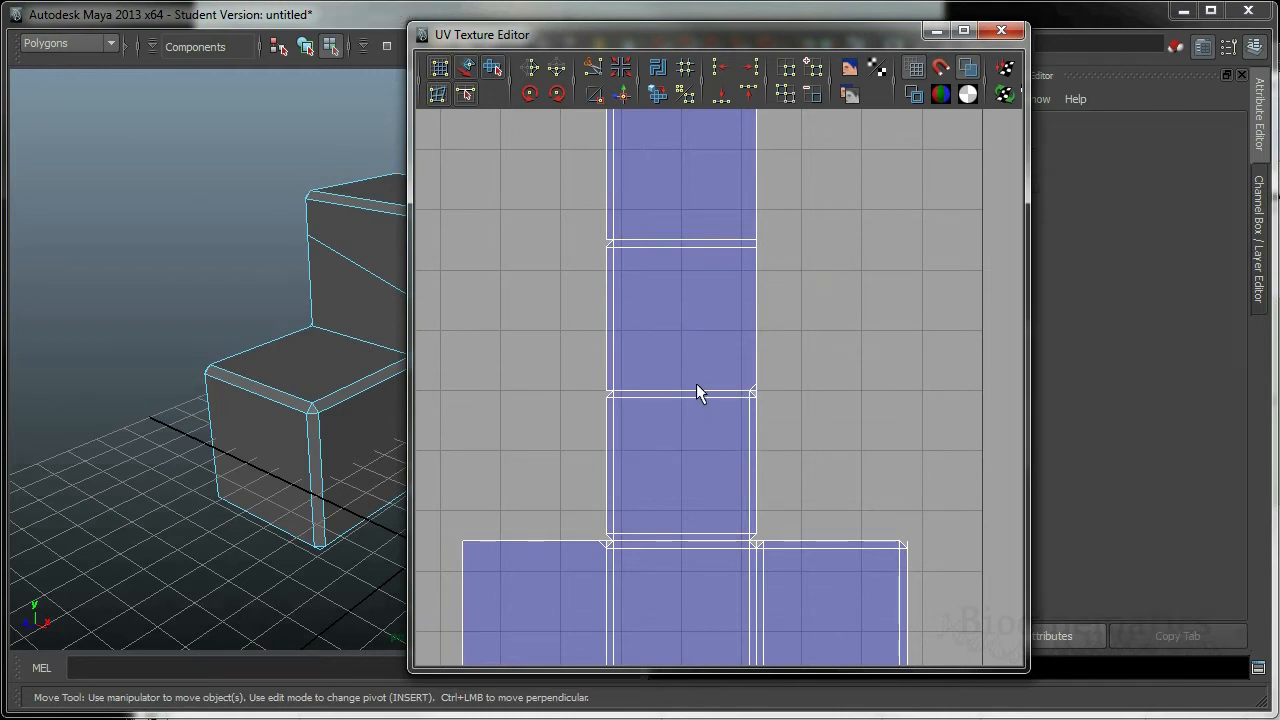
# - Switch to UV selection with the Move tool and select the UV at the outer corner between the second and third tiles
pyautogui.keyDown('alt'); pyautogui.moveTo(741, 409); pyautogui.dragTo(737, 378, button='middle'); pyautogui.keyUp('alt')
pyautogui.scroll(-1, 737, 378)
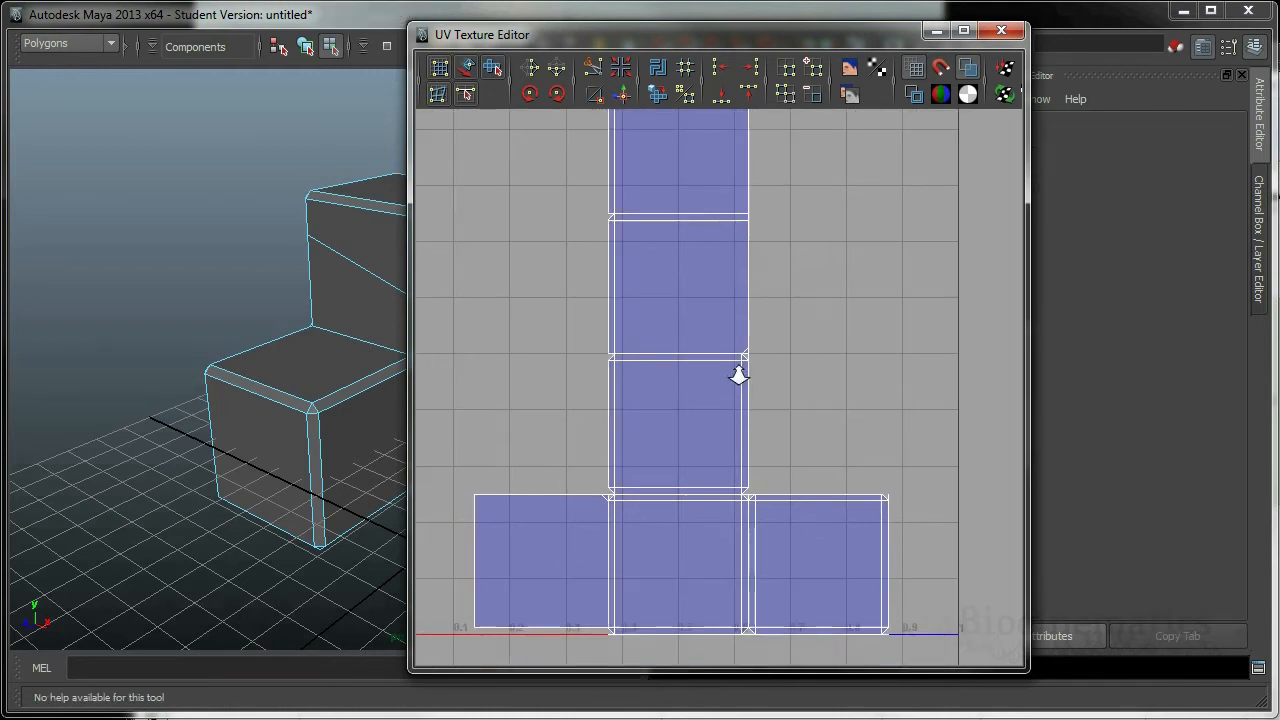
pyautogui.moveTo(745, 334); pyautogui.dragTo(820, 334, button='right')
pyautogui.press('w')
pyautogui.click(745, 354)
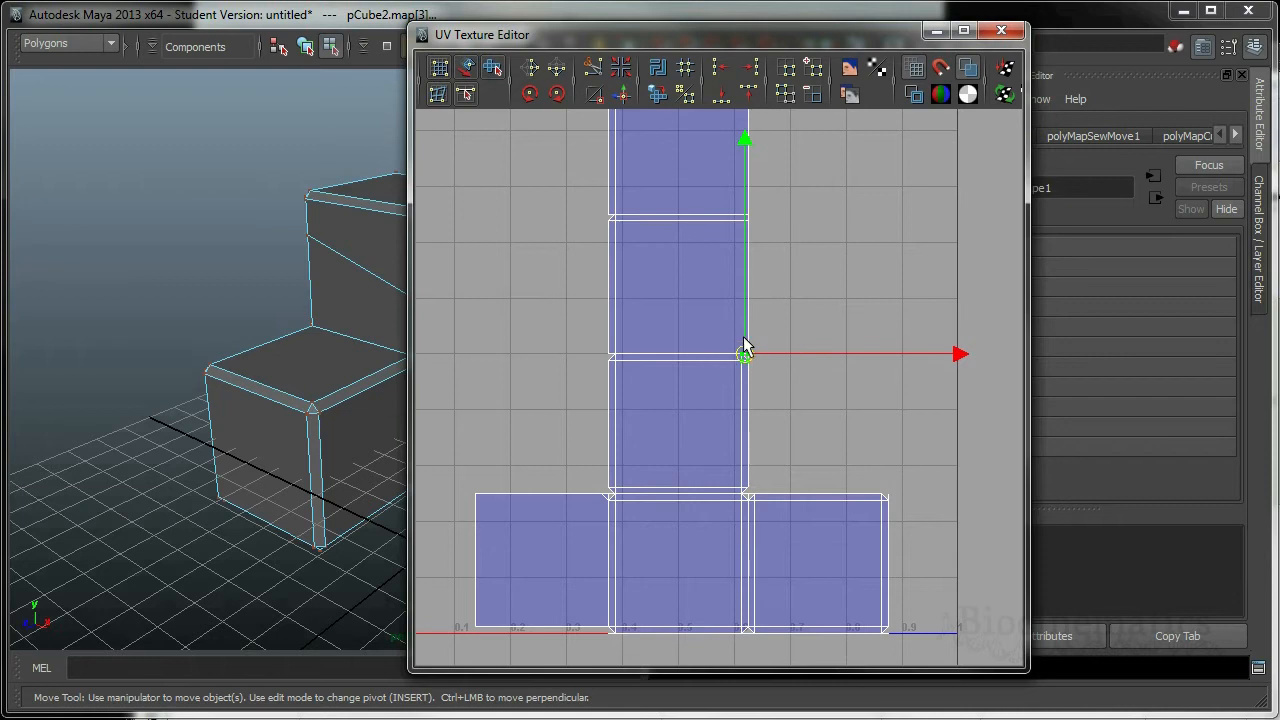
# - Try Relax UVs on the selected corner UV, and undo it
pyautogui.keyDown('shift'); pyautogui.rightClick(718, 268); pyautogui.keyUp('shift')
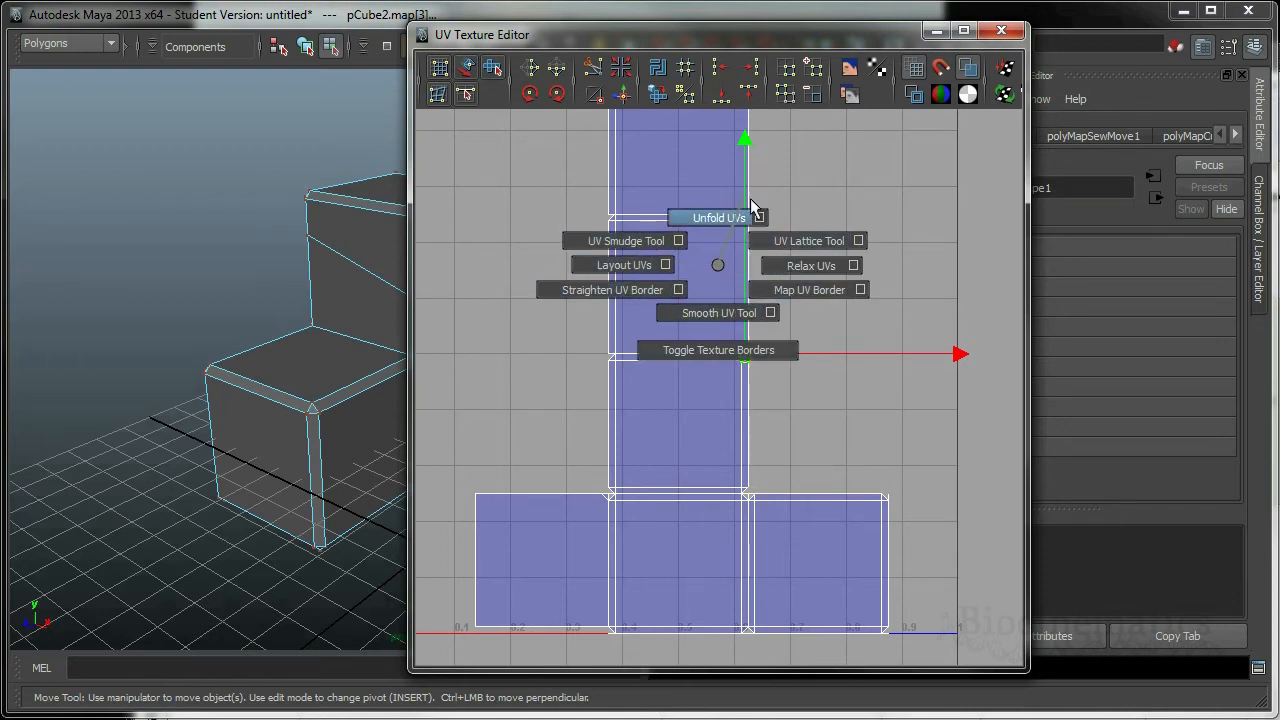
pyautogui.click(817, 268)
pyautogui.hotkey('ctrl', 'z')
# - Apply Layout UVs to rearrange the shell within the UV space
pyautogui.keyDown('shift'); pyautogui.moveTo(710, 267); pyautogui.dragTo(612, 270, button='right'); pyautogui.keyUp('shift')
pyautogui.keyDown('alt'); pyautogui.moveTo(851, 349); pyautogui.dragTo(755, 357, button='right'); pyautogui.keyUp('alt')
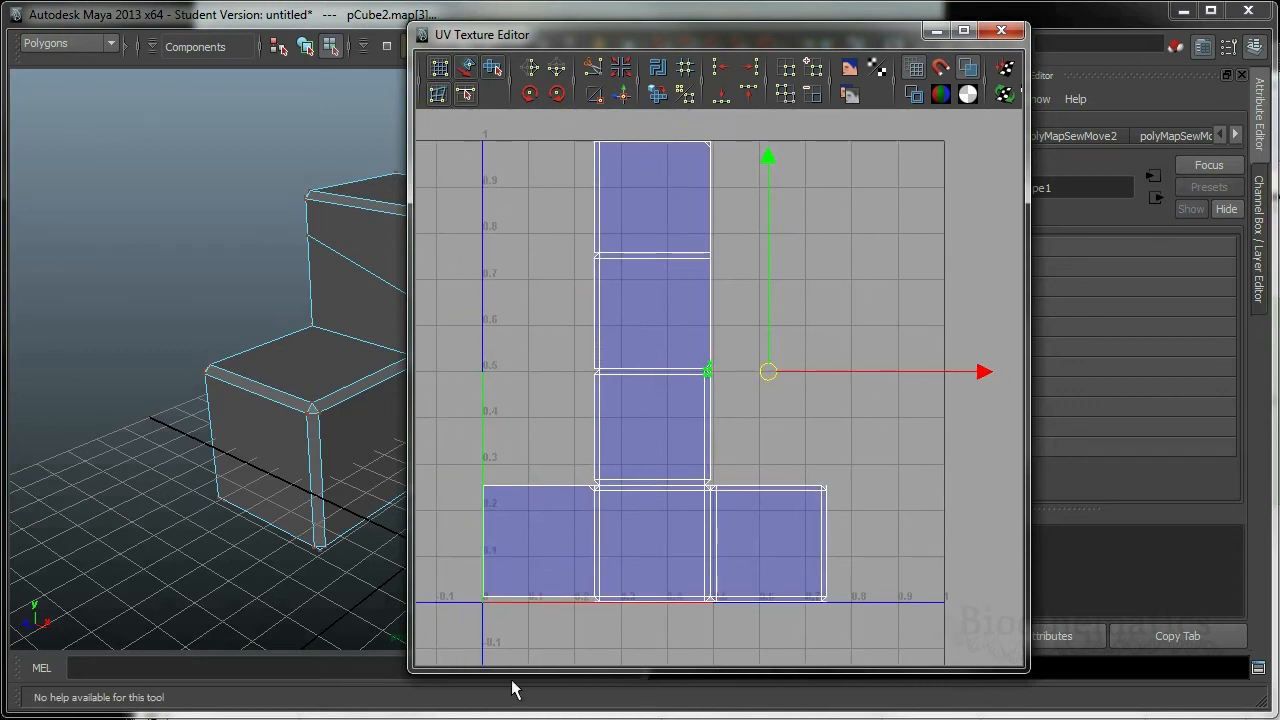
pyautogui.keyDown('alt'); pyautogui.moveTo(743, 420); pyautogui.dragTo(738, 423, button='middle'); pyautogui.keyUp('alt')
pyautogui.moveTo(685, 378)
pyautogui.keyDown('shift'); pyautogui.mouseDown(button='right')
pyautogui.moveTo(809, 368)
pyautogui.moveTo(760, 365)
pyautogui.moveTo(694, 405)
pyautogui.moveTo(677, 373)
pyautogui.moveTo(690, 378)
pyautogui.mouseUp(button='right'); pyautogui.keyUp('shift')
# - Select the UVs at the outer corner between the middle tiles and convert the selection to the whole UV shell
pyautogui.keyDown('ctrl'); pyautogui.moveTo(686, 315); pyautogui.dragTo(638, 311, button='right'); pyautogui.keyUp('ctrl')
pyautogui.keyDown('ctrl'); pyautogui.moveTo(705, 280); pyautogui.dragTo(746, 285, button='right'); pyautogui.keyUp('ctrl')
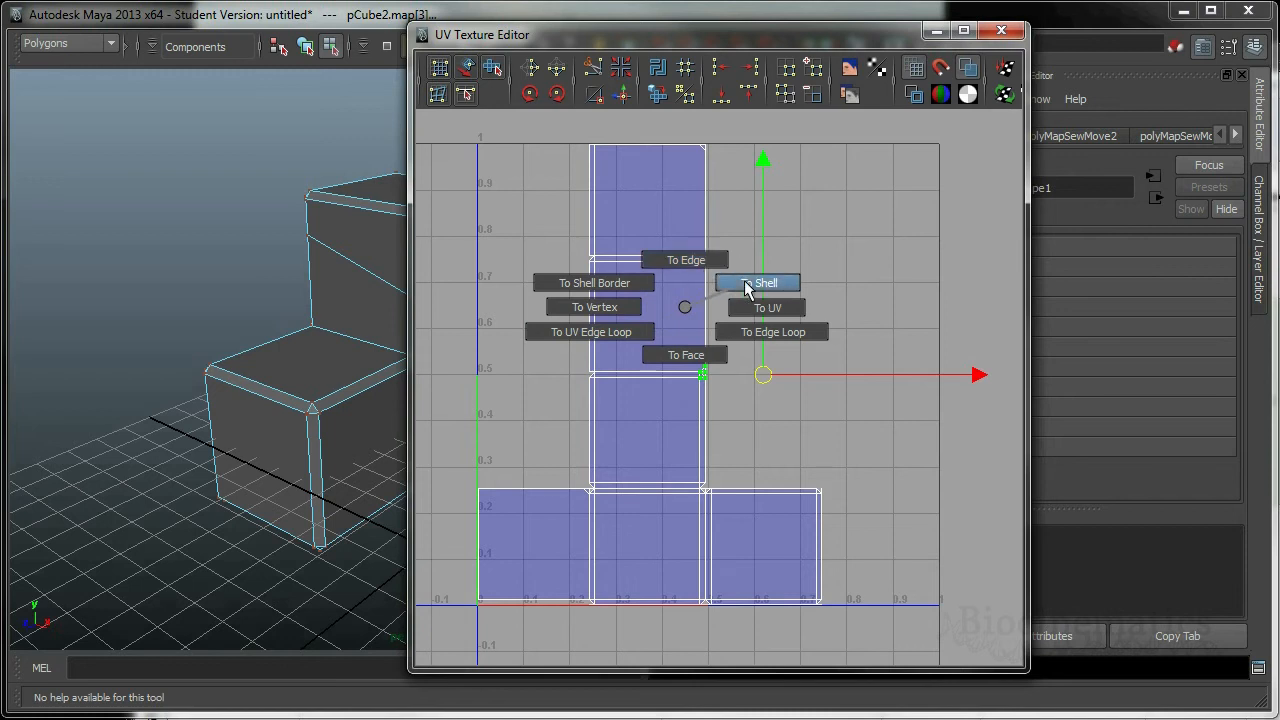
pyautogui.keyDown('ctrl'); pyautogui.moveTo(745, 283); pyautogui.dragTo(684, 310, button='right'); pyautogui.keyUp('ctrl')
pyautogui.moveTo(696, 357); pyautogui.dragTo(743, 399)
pyautogui.keyDown('ctrl'); pyautogui.moveTo(691, 315); pyautogui.dragTo(750, 292, button='right'); pyautogui.keyUp('ctrl')
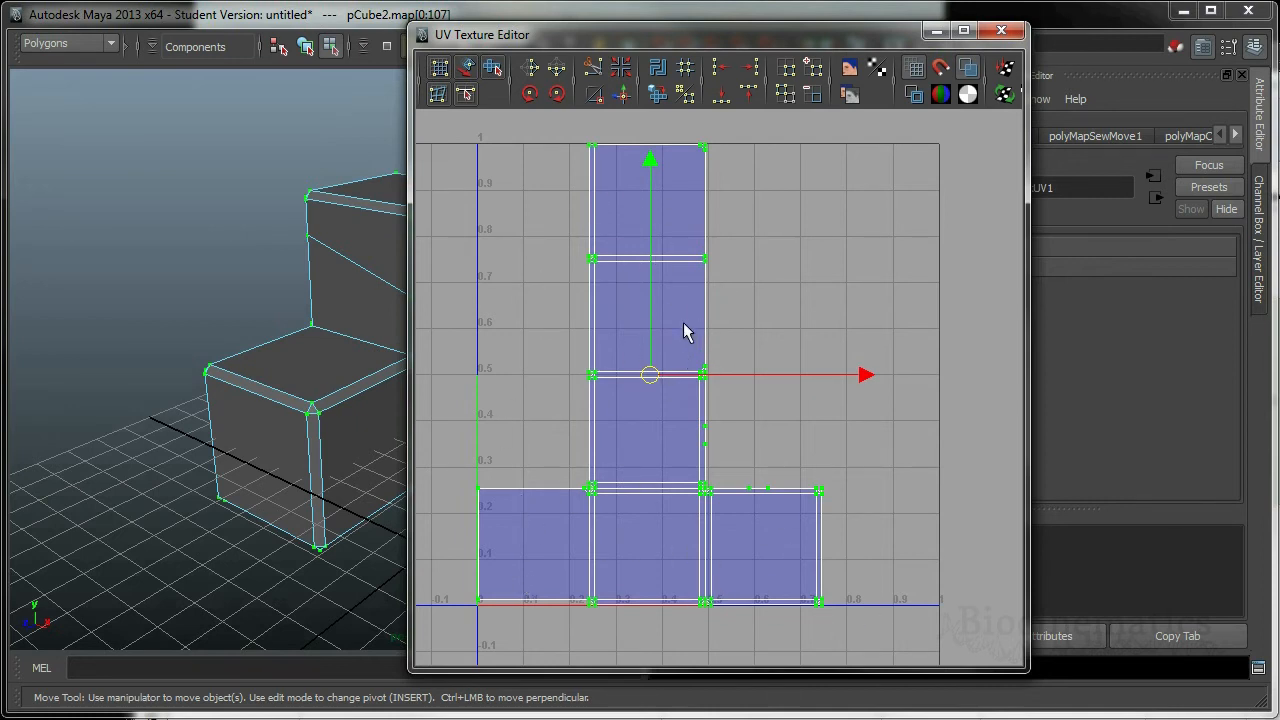
# - Try moving and rotating the whole UV shell, undo both transforms, and leave the Rotate tool
pyautogui.moveTo(647, 383); pyautogui.dragTo(706, 372)
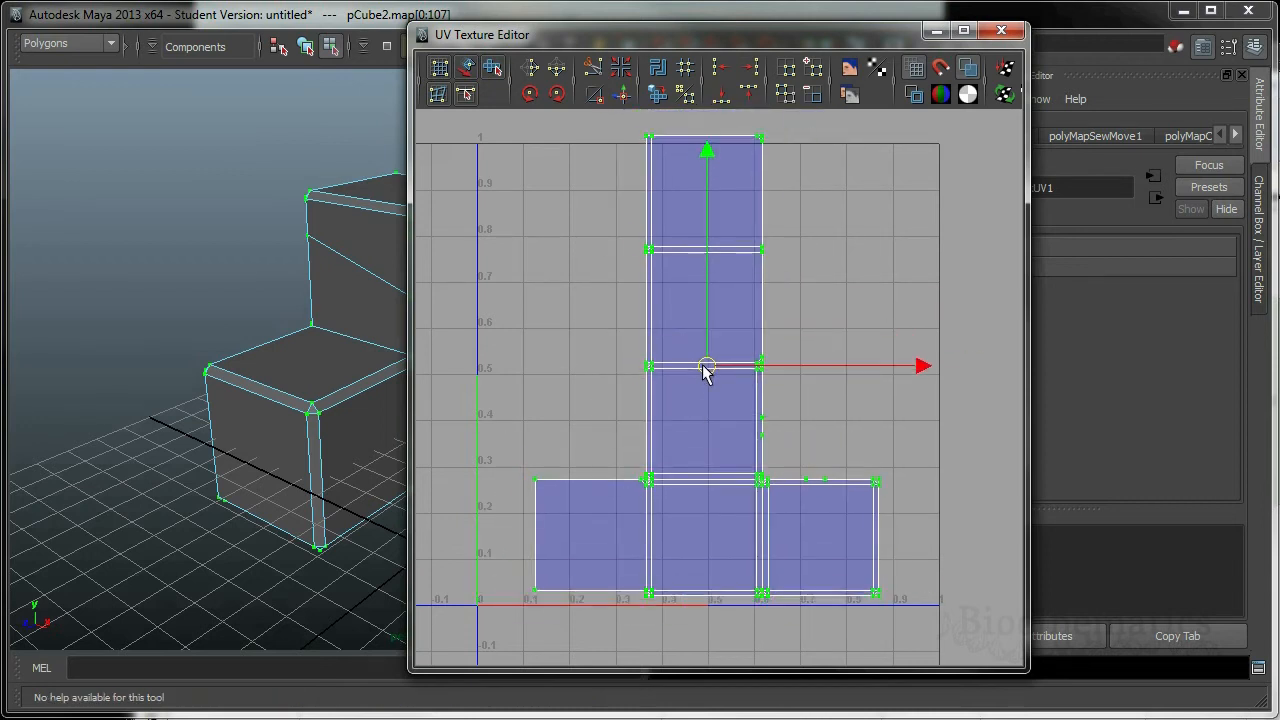
pyautogui.press('e')
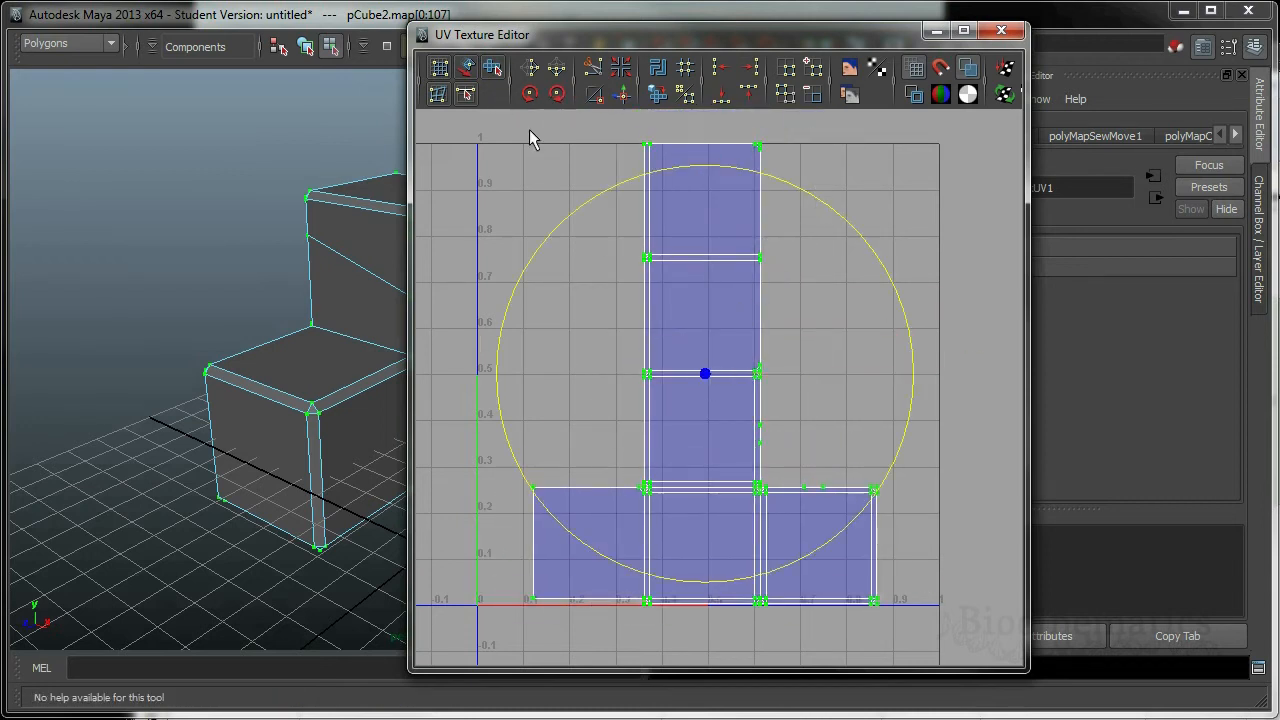
pyautogui.moveTo(786, 204); pyautogui.dragTo(505, 298)
pyautogui.hotkey('ctrl', 'z')
pyautogui.hotkey('ctrl', 'z')
pyautogui.press('q')
pyautogui.moveTo(674, 319); pyautogui.dragTo(677, 260, button='right')
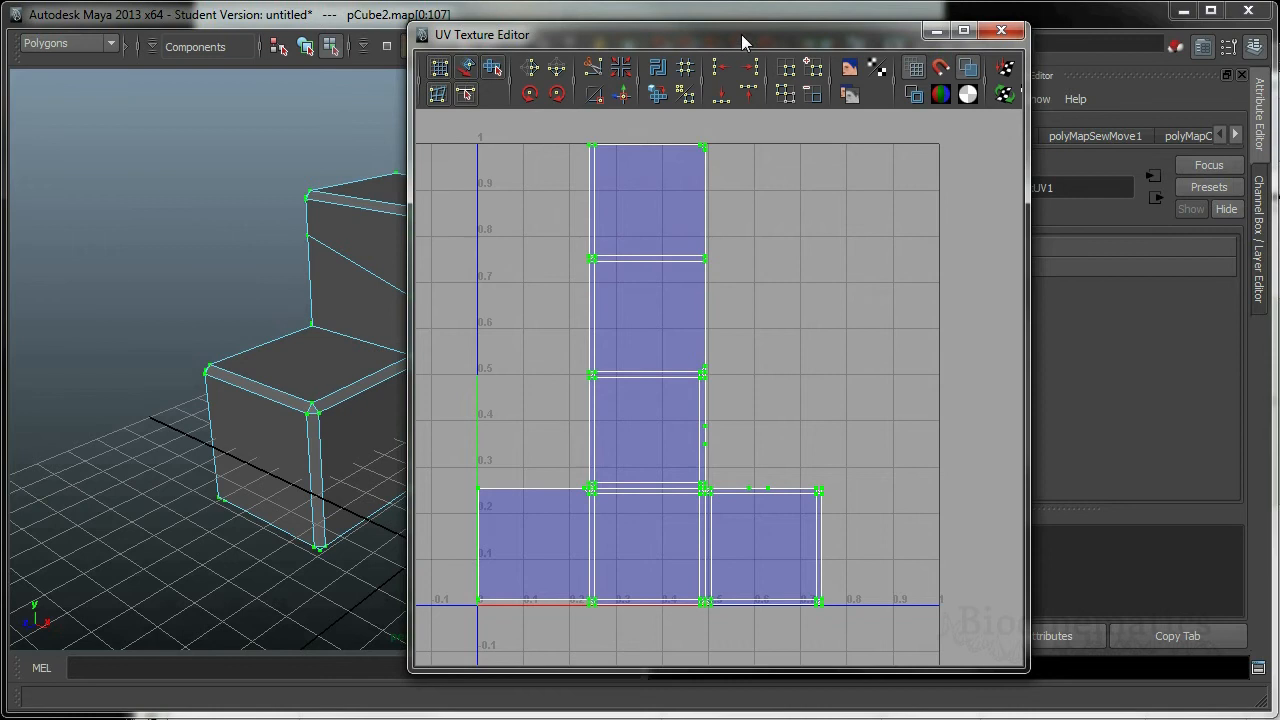
# - Close the UV Texture Editor and return the block mesh to object selection mode
pyautogui.moveTo(749, 42); pyautogui.dragTo(770, 44)
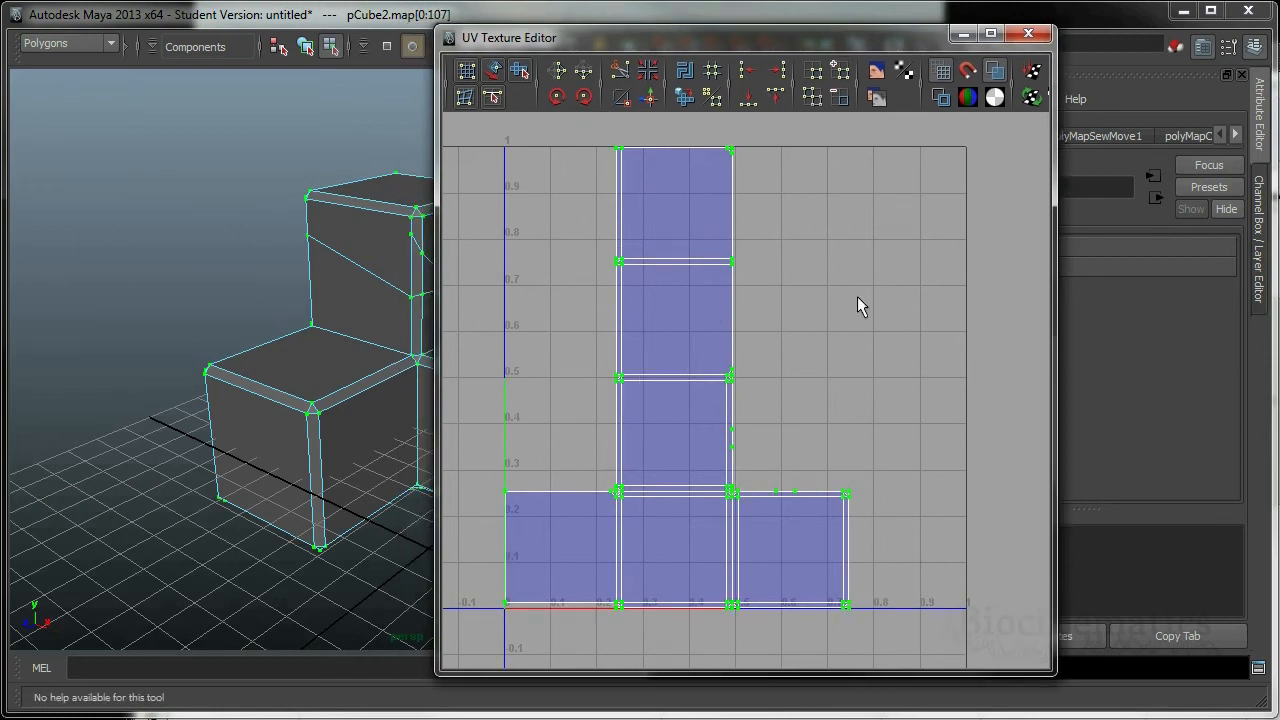
pyautogui.click(1030, 37)
pyautogui.moveTo(490, 276); pyautogui.dragTo(584, 194, button='right')
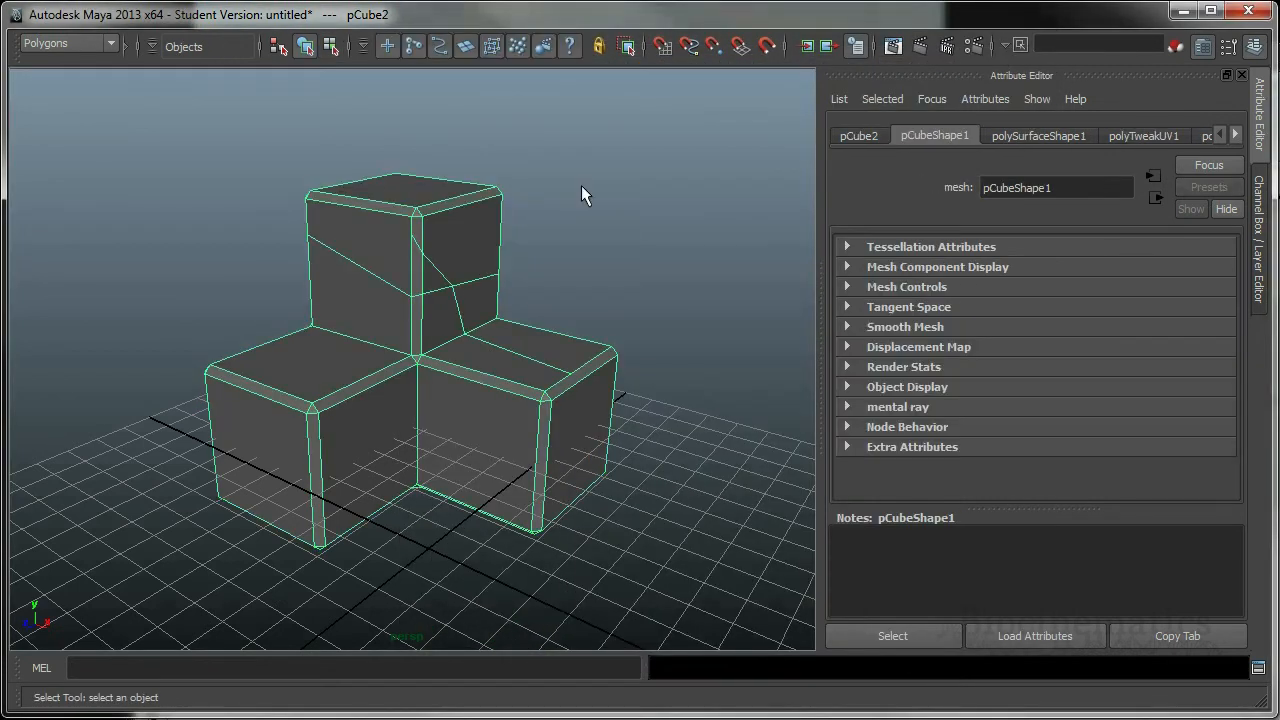
# - Open the Hypershade, make its window narrower, and move it clear of most of the block mesh
pyautogui.press('space')
pyautogui.moveTo(636, 121); pyautogui.dragTo(683, 285)
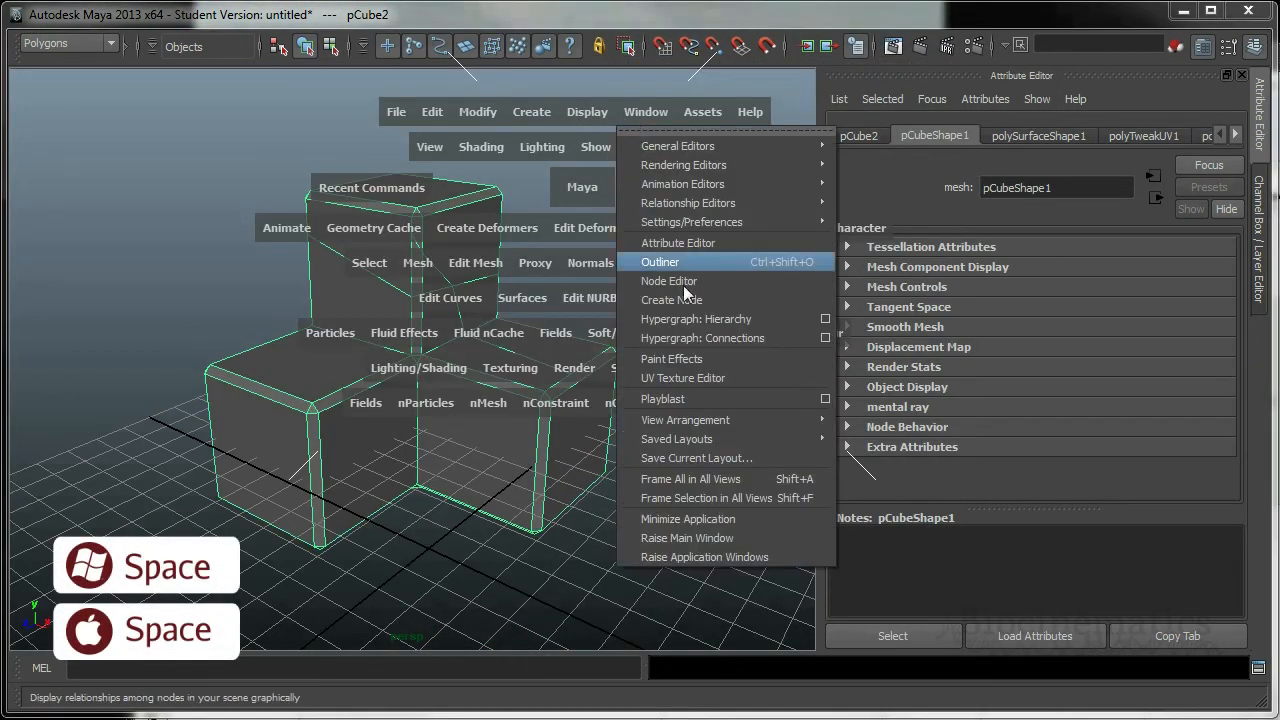
pyautogui.moveTo(699, 165)
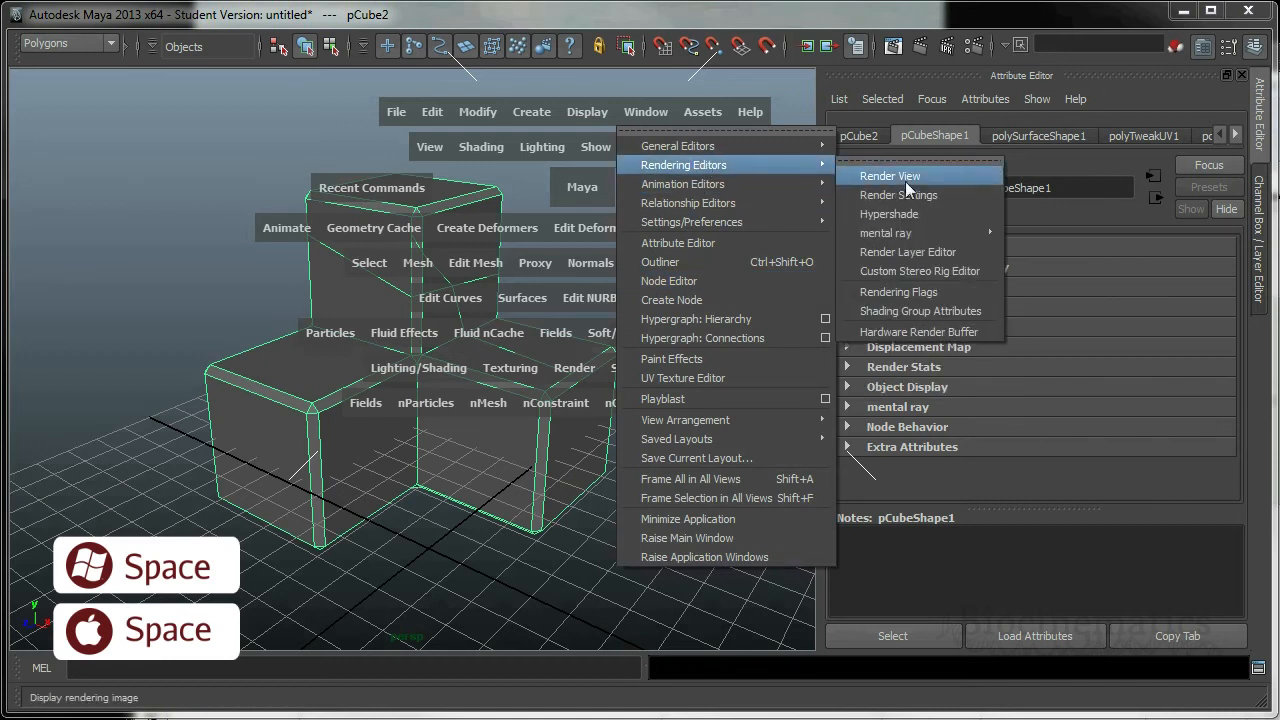
pyautogui.click(890, 214)
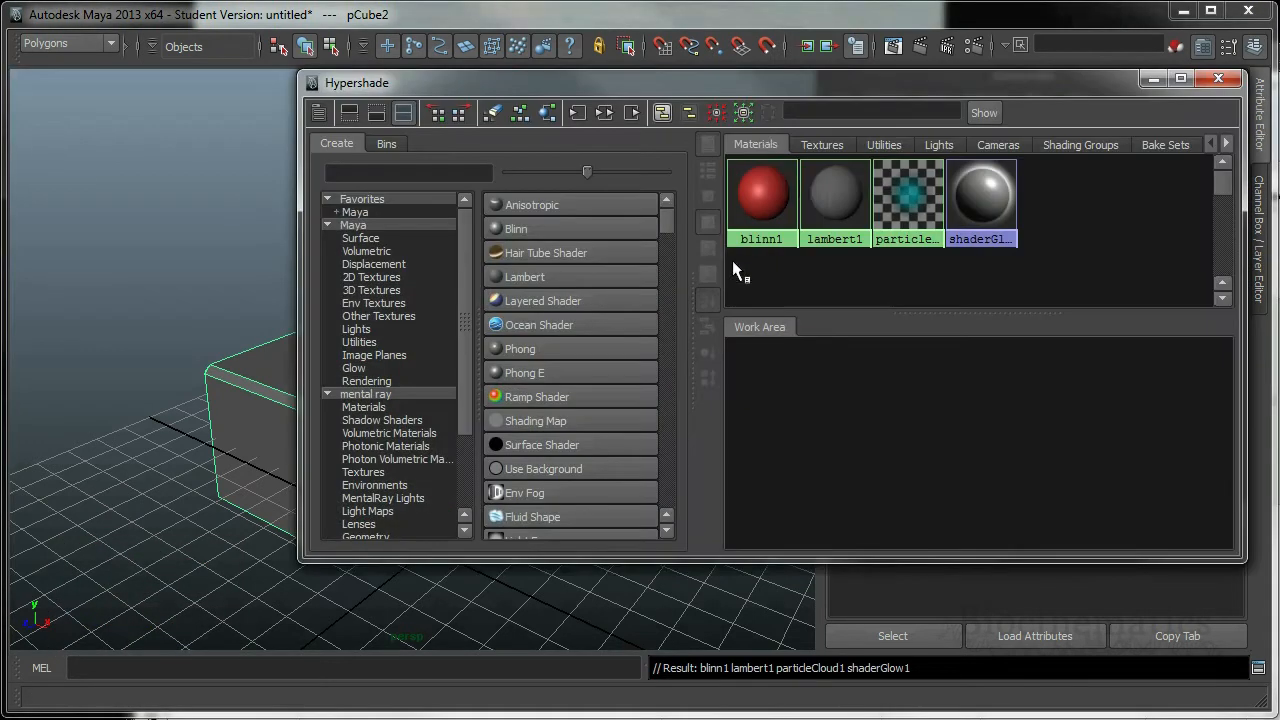
pyautogui.hotkey('ctrl', 'a')
pyautogui.moveTo(777, 82); pyautogui.dragTo(818, 158)
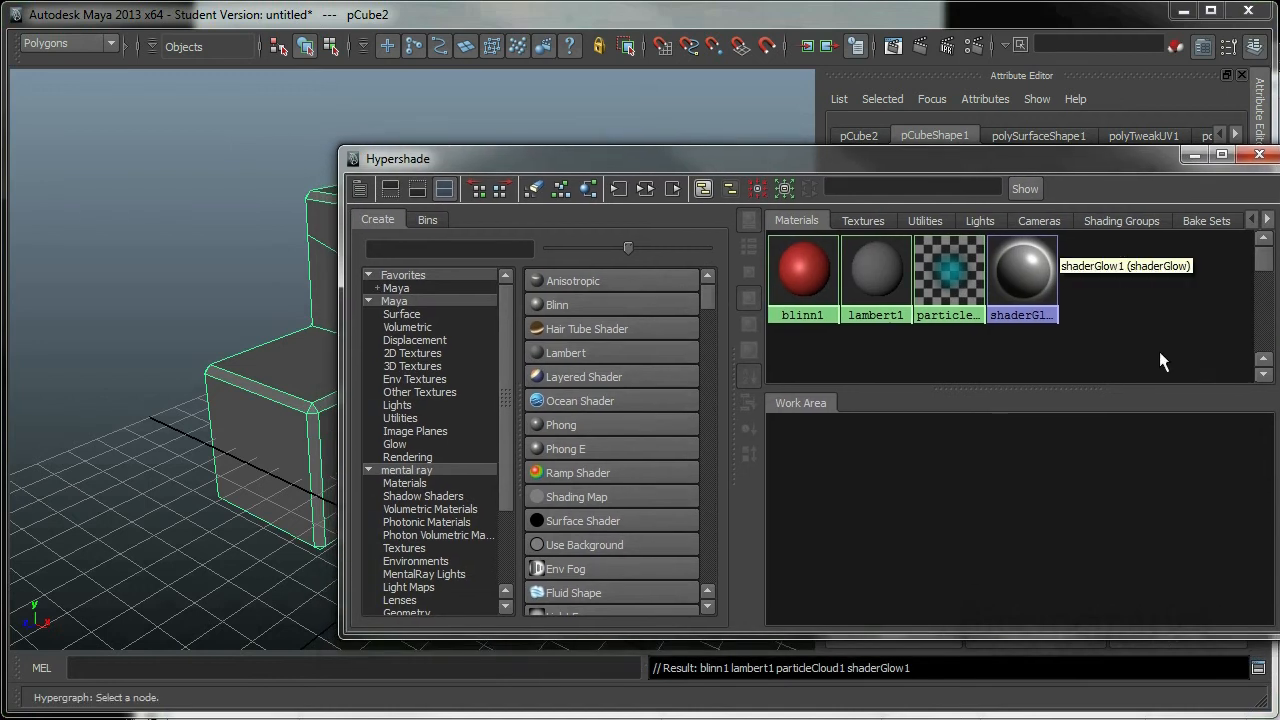
pyautogui.moveTo(1278, 362); pyautogui.dragTo(1083, 365)
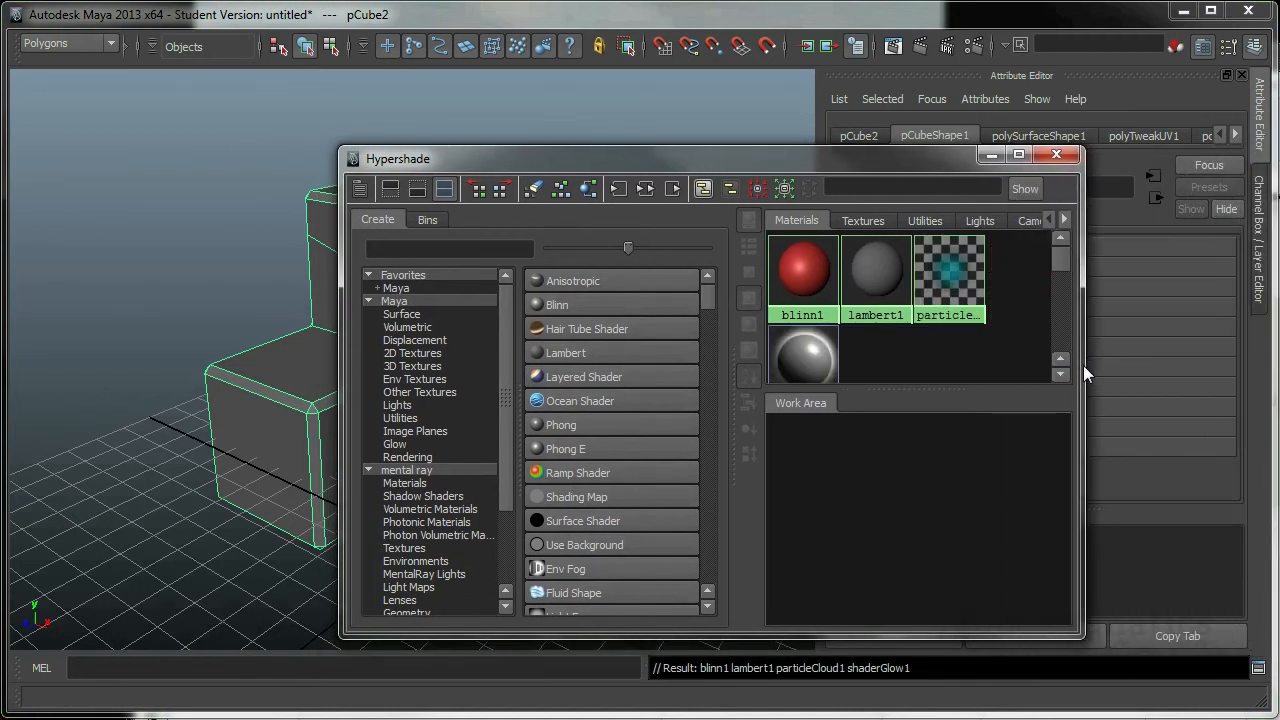
pyautogui.moveTo(845, 159); pyautogui.dragTo(1032, 137)
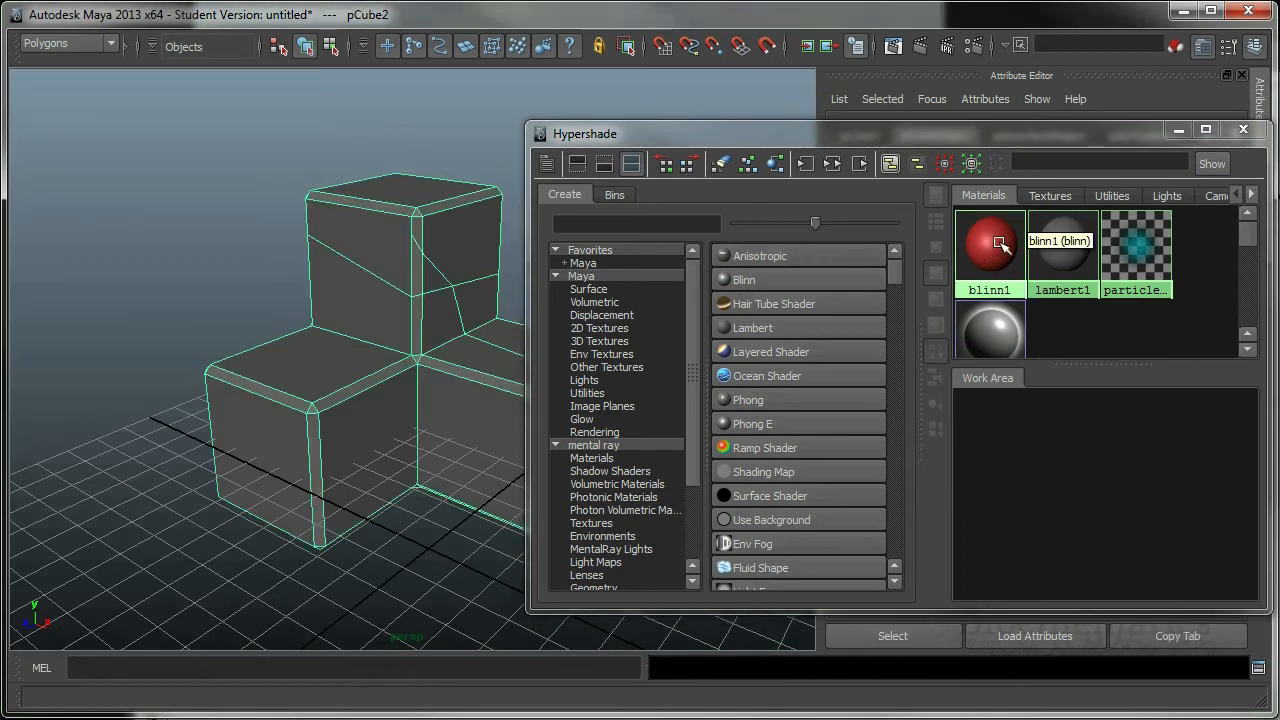
# - Assign the blinn1 material to the selected block mesh and clear the selection
pyautogui.moveTo(996, 250); pyautogui.dragTo(982, 205, button='right')
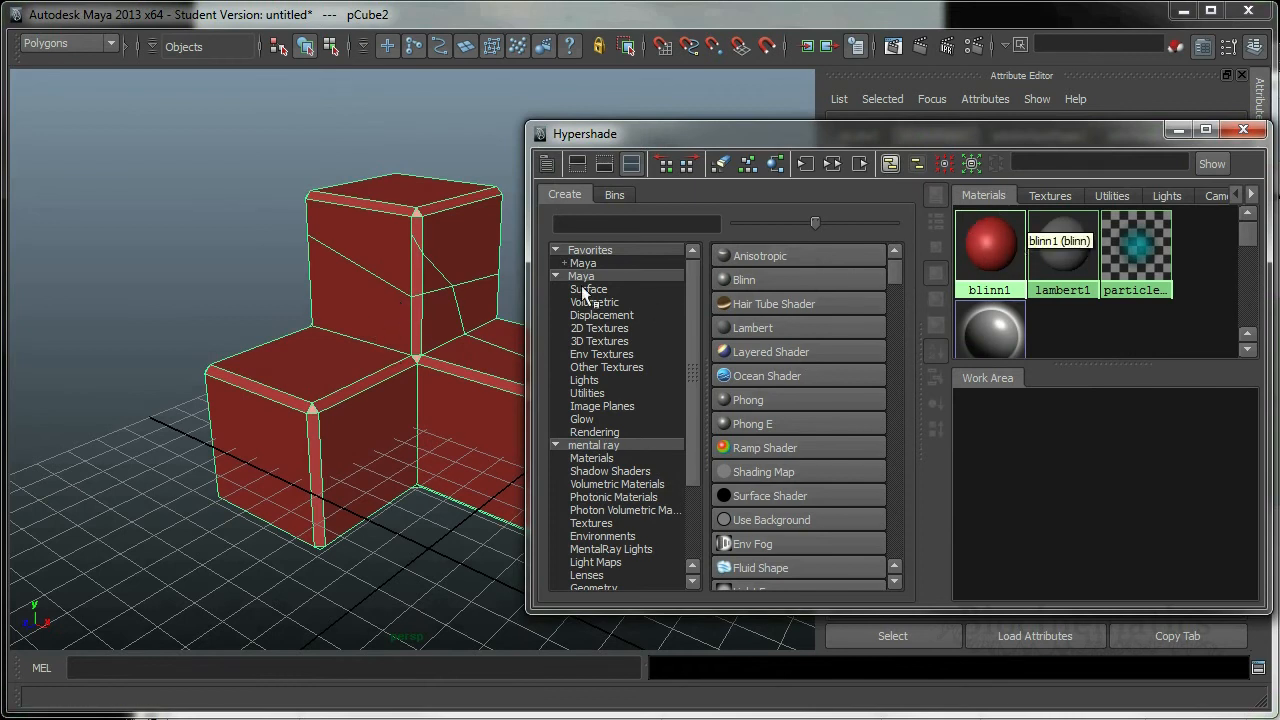
pyautogui.click(223, 232)
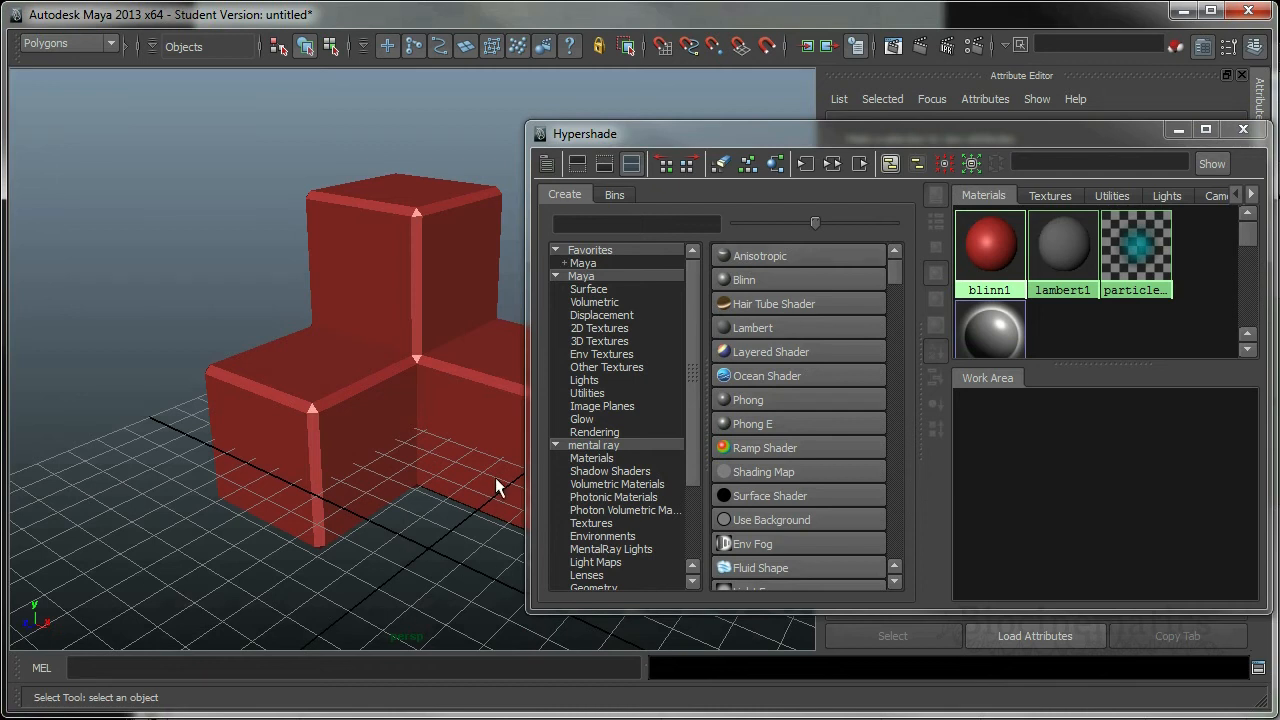
# - Select every object that uses the blinn1 material through the material's marking menu
pyautogui.moveTo(991, 129); pyautogui.dragTo(975, 78)
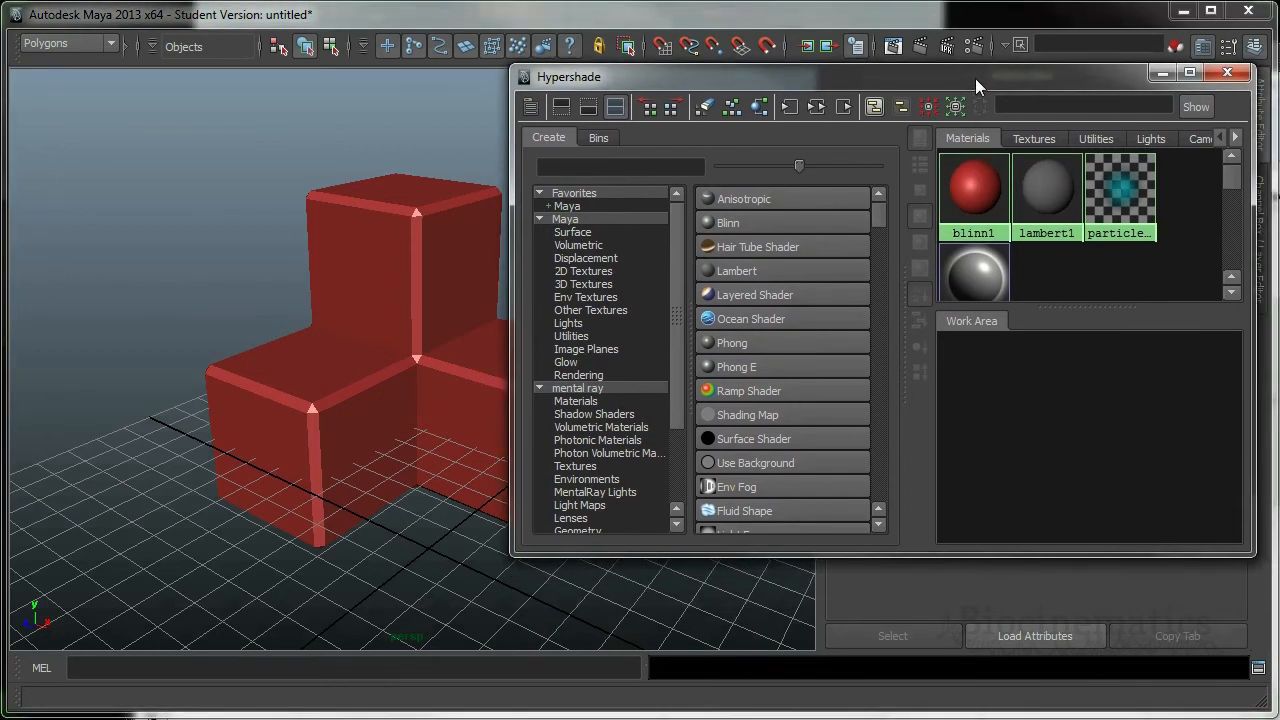
pyautogui.rightClick(979, 194)
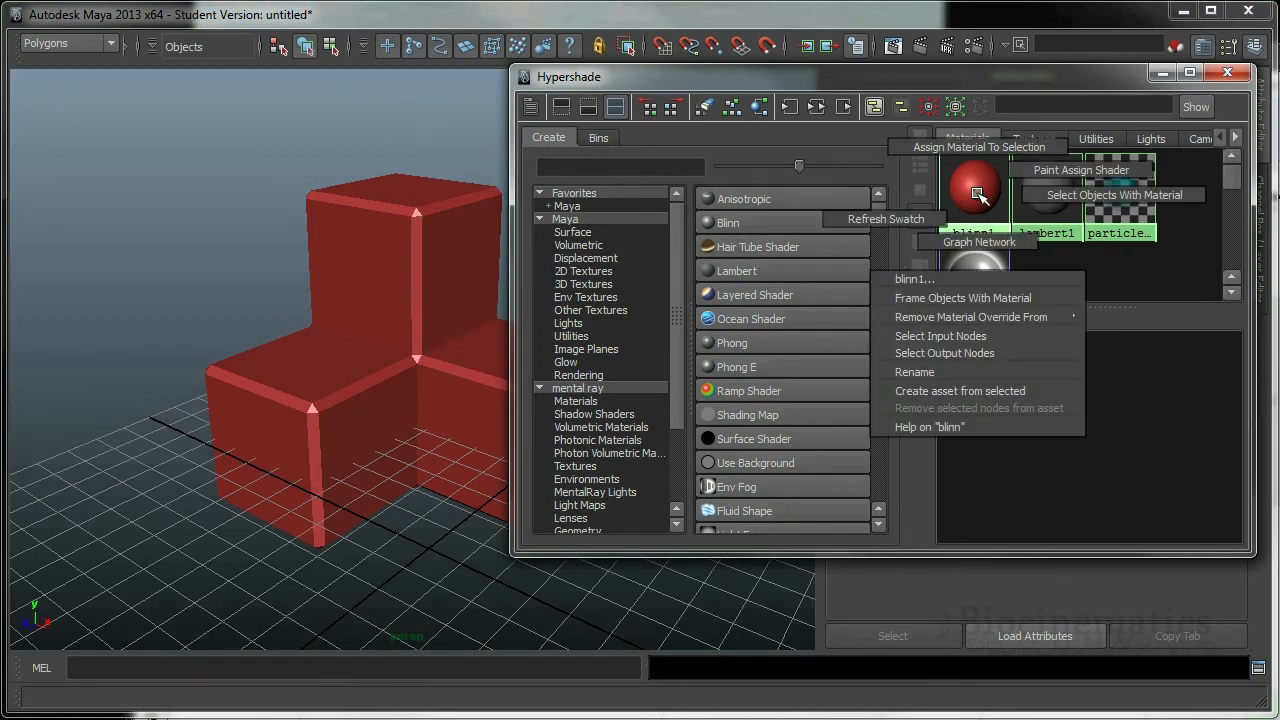
pyautogui.moveTo(979, 194); pyautogui.dragTo(1100, 197, button='right')
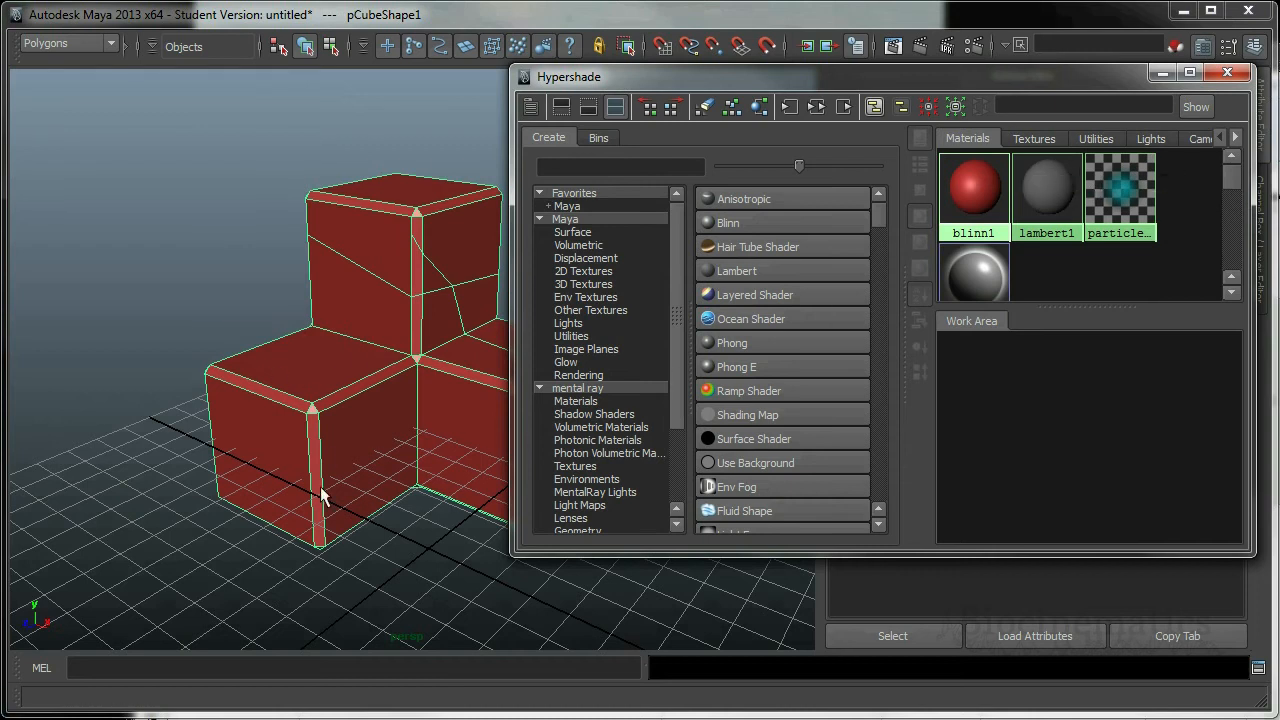
# - Graph the blinn1 material's network in the Hypershade work area
pyautogui.rightClick(979, 187)
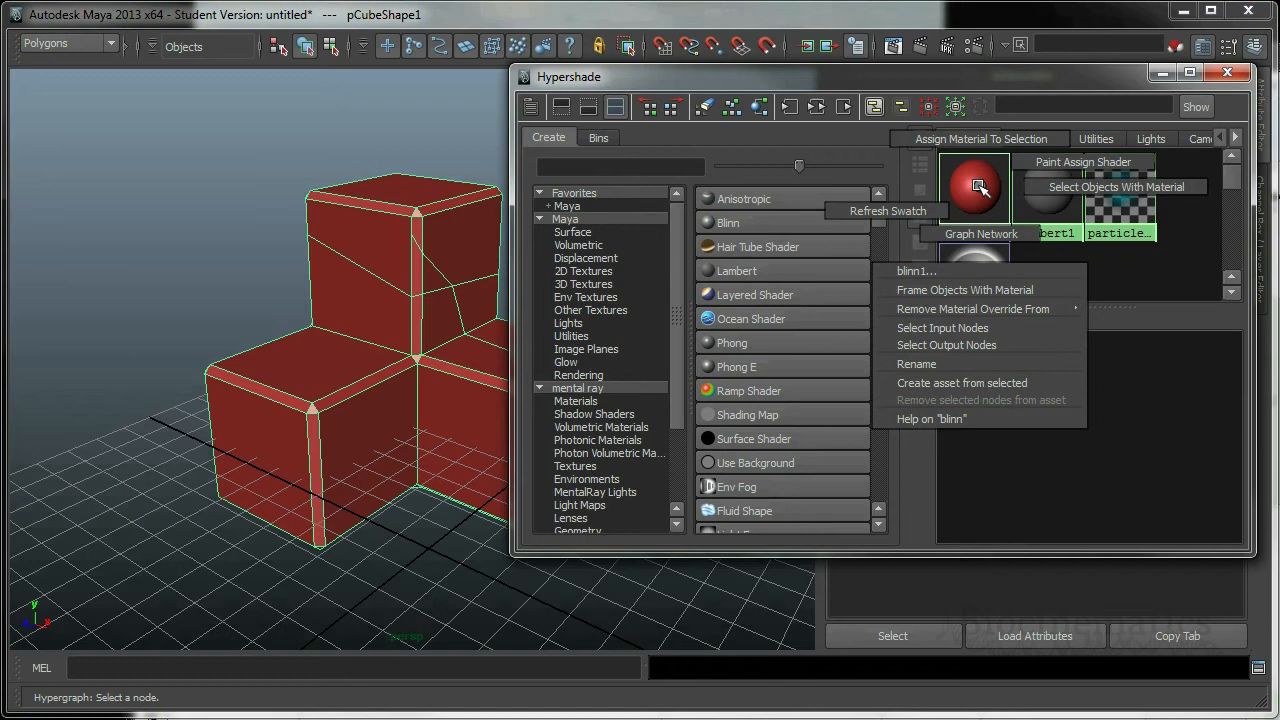
pyautogui.click(982, 234)
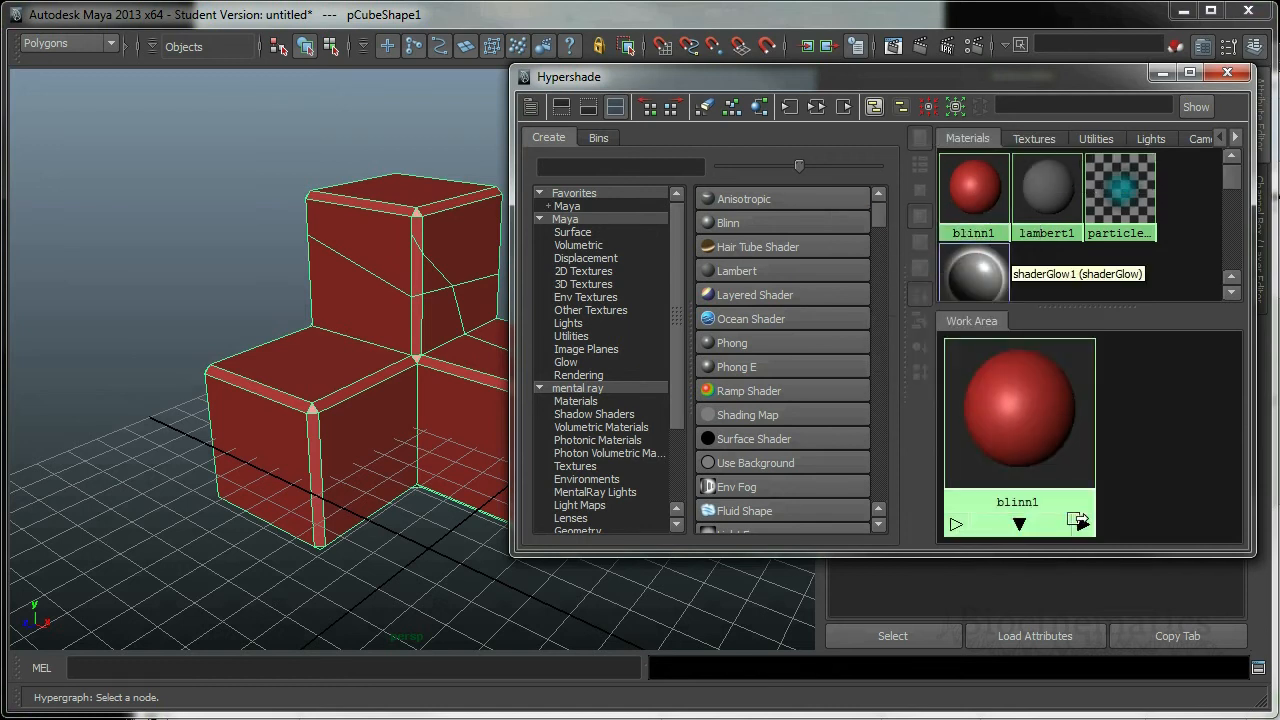
pyautogui.scroll(-2, 1131, 418)
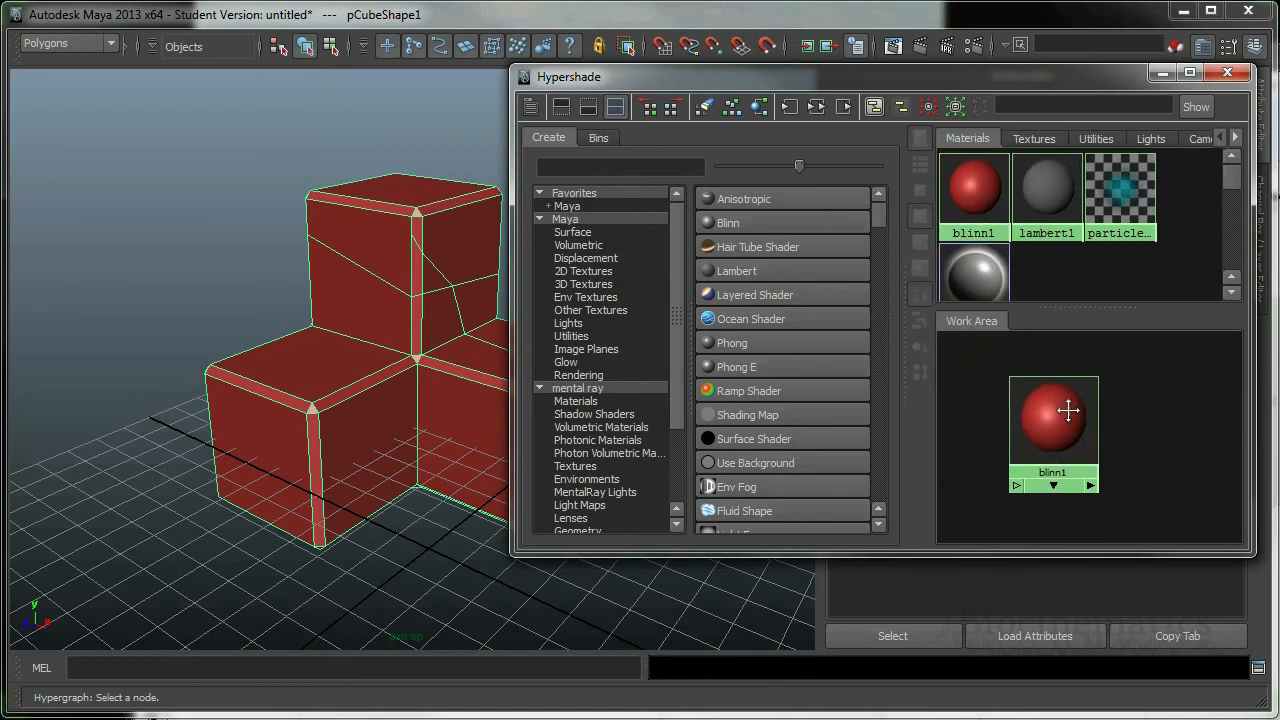
pyautogui.keyDown('alt'); pyautogui.moveTo(1058, 414); pyautogui.dragTo(1069, 418, button='right'); pyautogui.keyUp('alt')
pyautogui.keyDown('alt'); pyautogui.moveTo(1069, 418); pyautogui.dragTo(1077, 411, button='middle'); pyautogui.keyUp('alt')
pyautogui.keyDown('alt'); pyautogui.moveTo(1077, 411); pyautogui.dragTo(1064, 413, button='right'); pyautogui.keyUp('alt')
# - Select the blinn1 material and close the Hypershade
pyautogui.click(962, 208)
pyautogui.moveTo(866, 80); pyautogui.dragTo(527, 111)
pyautogui.click(888, 104)
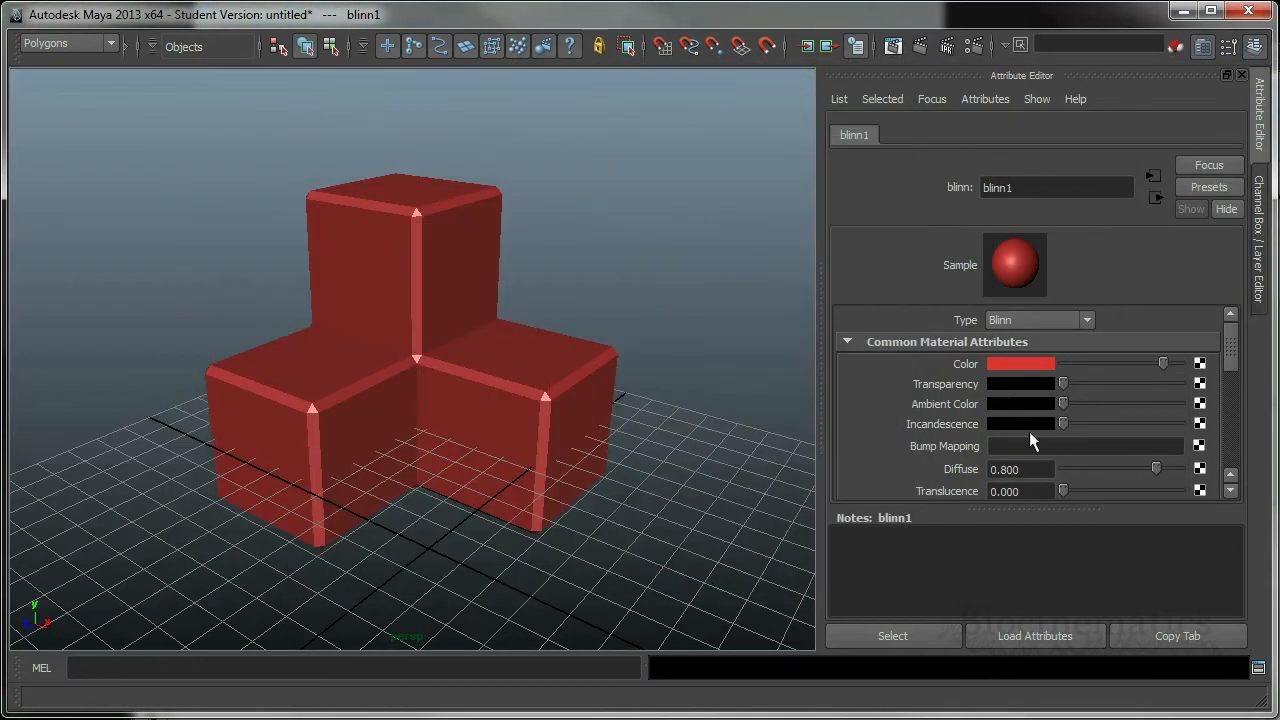
# - Open the Script Editor and clear its history
pyautogui.click(1258, 668)
pyautogui.moveTo(681, 64); pyautogui.dragTo(781, 52)
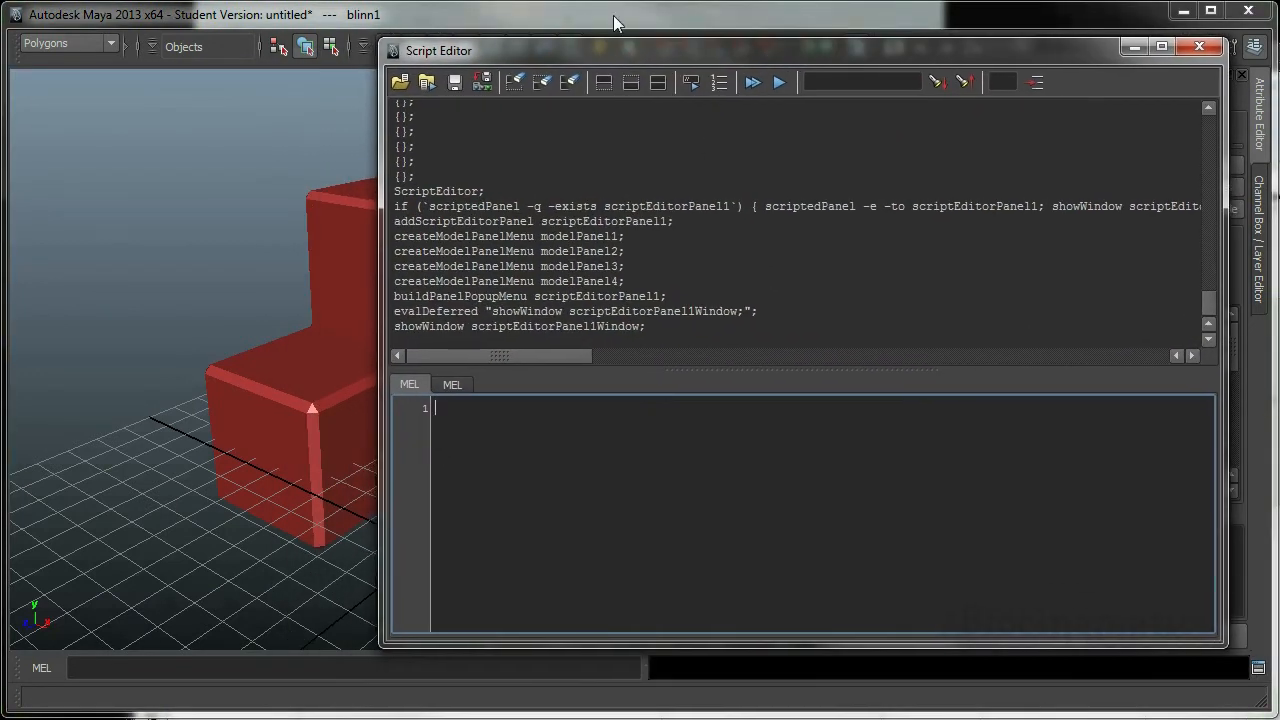
pyautogui.click(569, 82)
pyautogui.moveTo(637, 52); pyautogui.dragTo(601, 34)
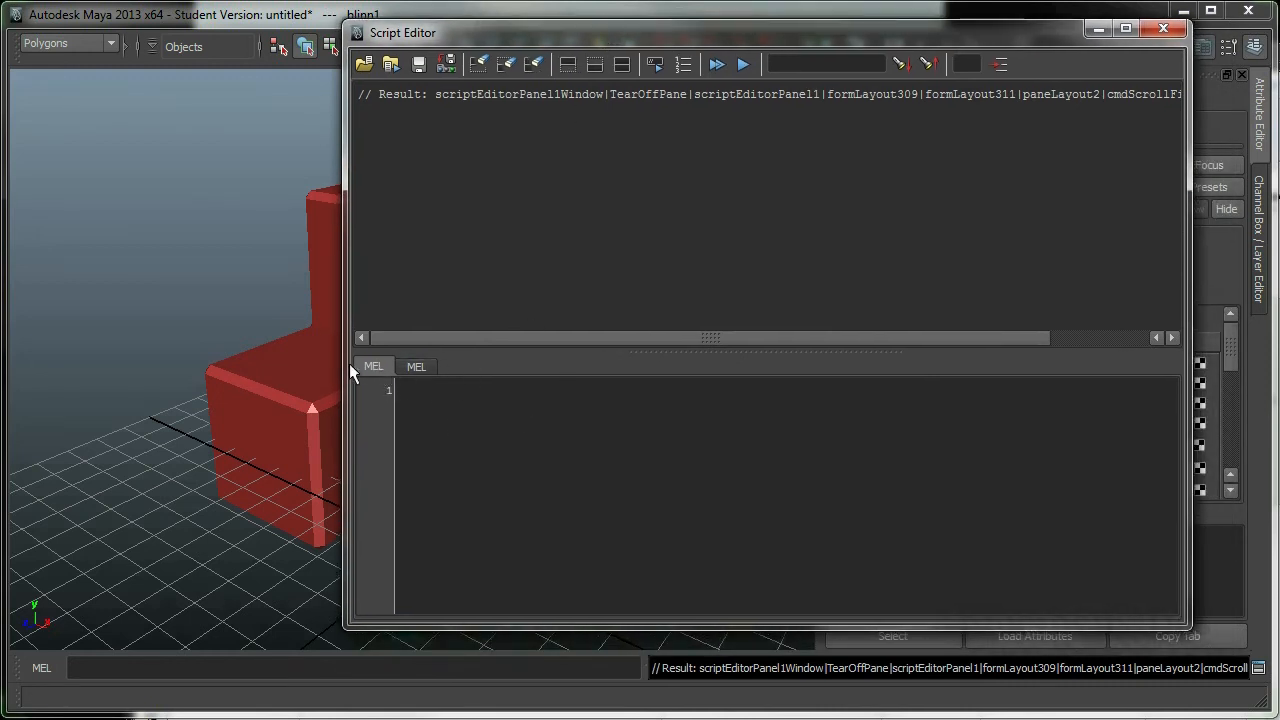
# - Switch back and forth between the two MEL tabs with marking menu gestures, finishing on the second tab
pyautogui.moveTo(589, 402); pyautogui.dragTo(730, 400, button='right')
pyautogui.moveTo(584, 427); pyautogui.dragTo(440, 428, button='right')
pyautogui.moveTo(440, 428)
pyautogui.mouseDown(button='right')
pyautogui.moveTo(829, 443)
pyautogui.moveTo(565, 425)
pyautogui.mouseUp(button='right')
pyautogui.moveTo(565, 425); pyautogui.dragTo(894, 431, button='right')
pyautogui.moveTo(894, 431); pyautogui.dragTo(565, 427, button='right')
pyautogui.moveTo(834, 432); pyautogui.dragTo(408, 418, button='right')
pyautogui.moveTo(408, 418)
pyautogui.mouseDown(button='right')
pyautogui.moveTo(886, 412)
pyautogui.moveTo(510, 422)
pyautogui.mouseUp(button='right')
pyautogui.moveTo(510, 422); pyautogui.dragTo(857, 421, button='right')
pyautogui.moveTo(857, 421); pyautogui.dragTo(528, 423, button='right')
pyautogui.moveTo(528, 423); pyautogui.dragTo(890, 418, button='right')
pyautogui.moveTo(837, 416); pyautogui.dragTo(480, 417, button='right')
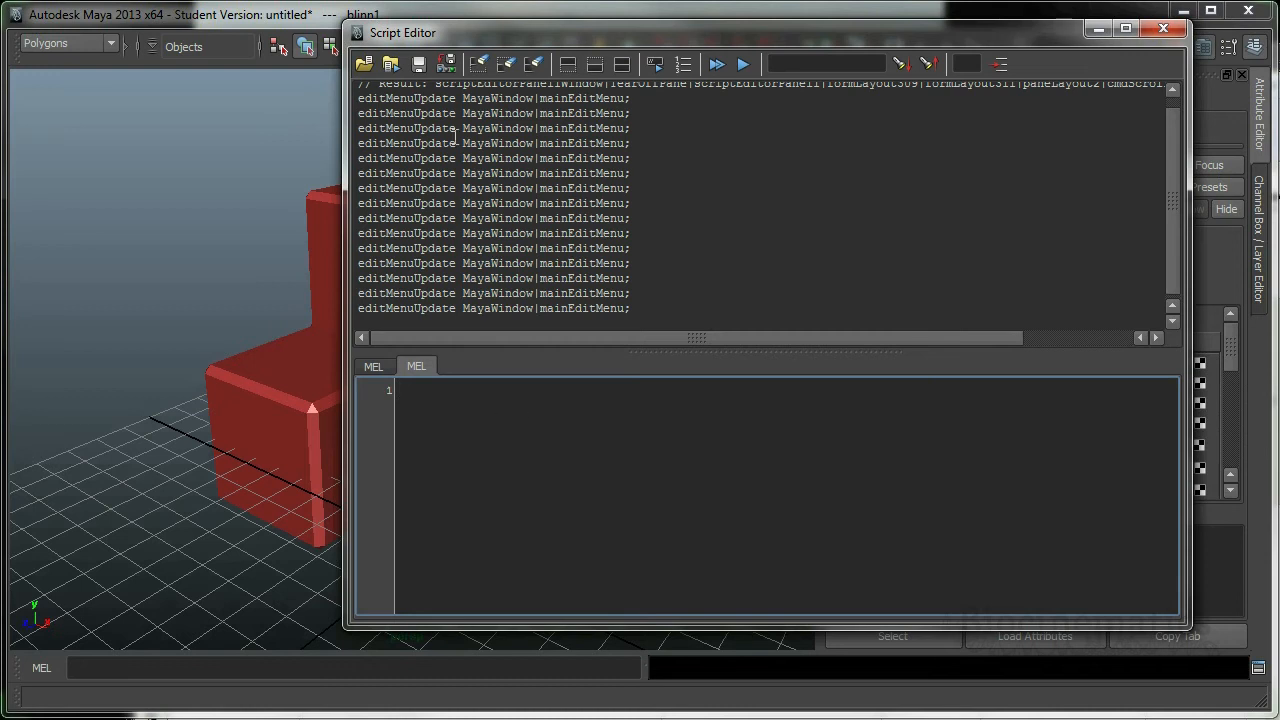
# - Clear the Script Editor history of the logged menu updates and close the editor
pyautogui.click(532, 63)
pyautogui.moveTo(750, 36); pyautogui.dragTo(722, 48)
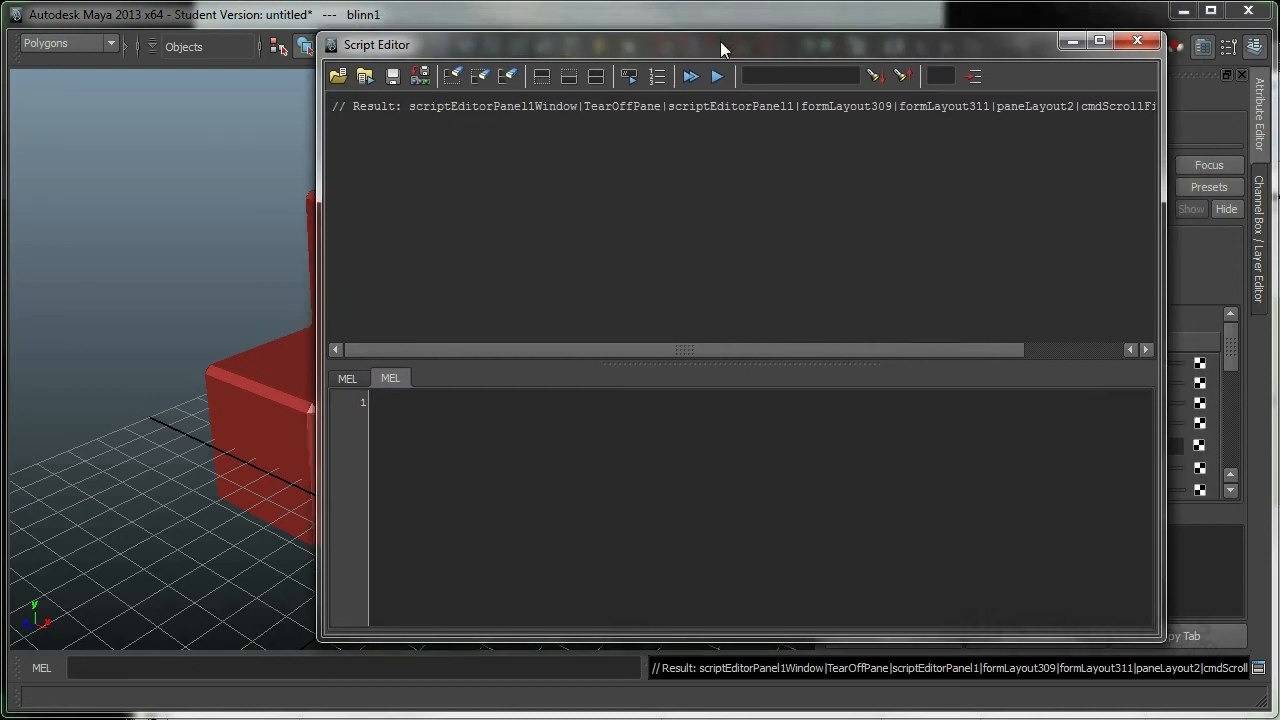
pyautogui.click(1137, 40)
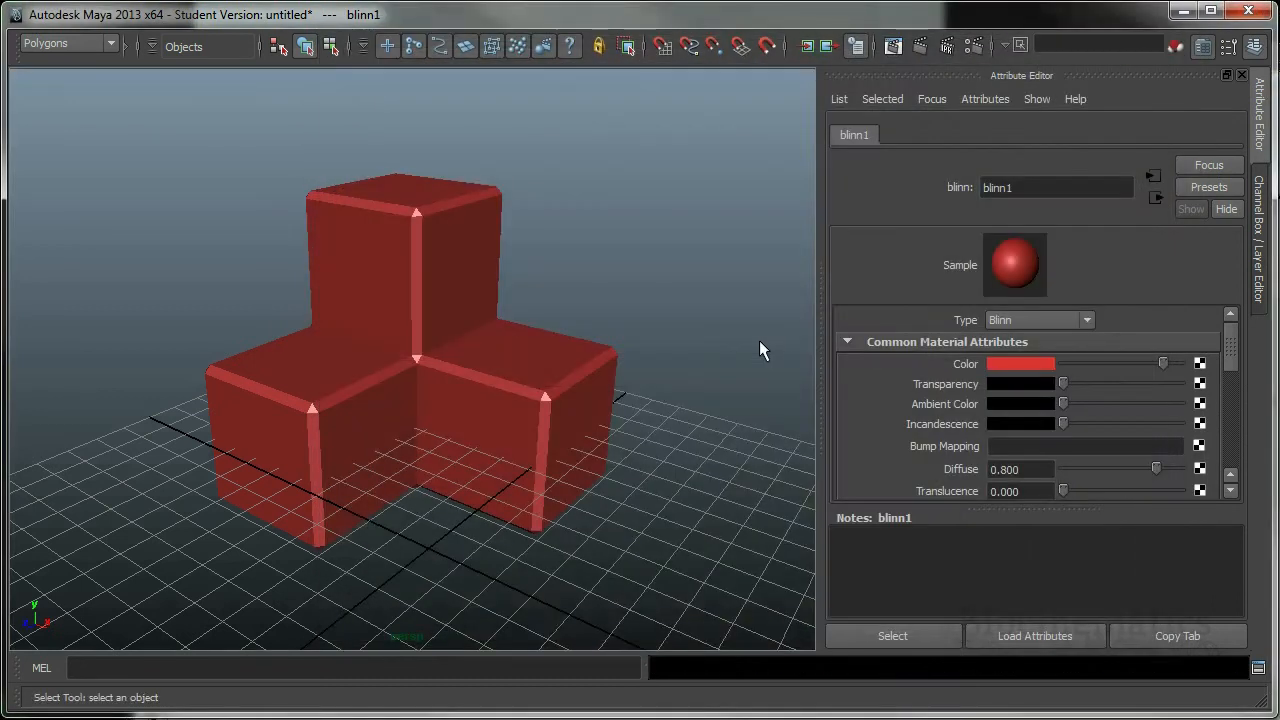
# - Select the block mesh and examine the polygon tool and component marking menus available for it
pyautogui.keyDown('alt'); pyautogui.moveTo(477, 398); pyautogui.dragTo(517, 393); pyautogui.keyUp('alt')
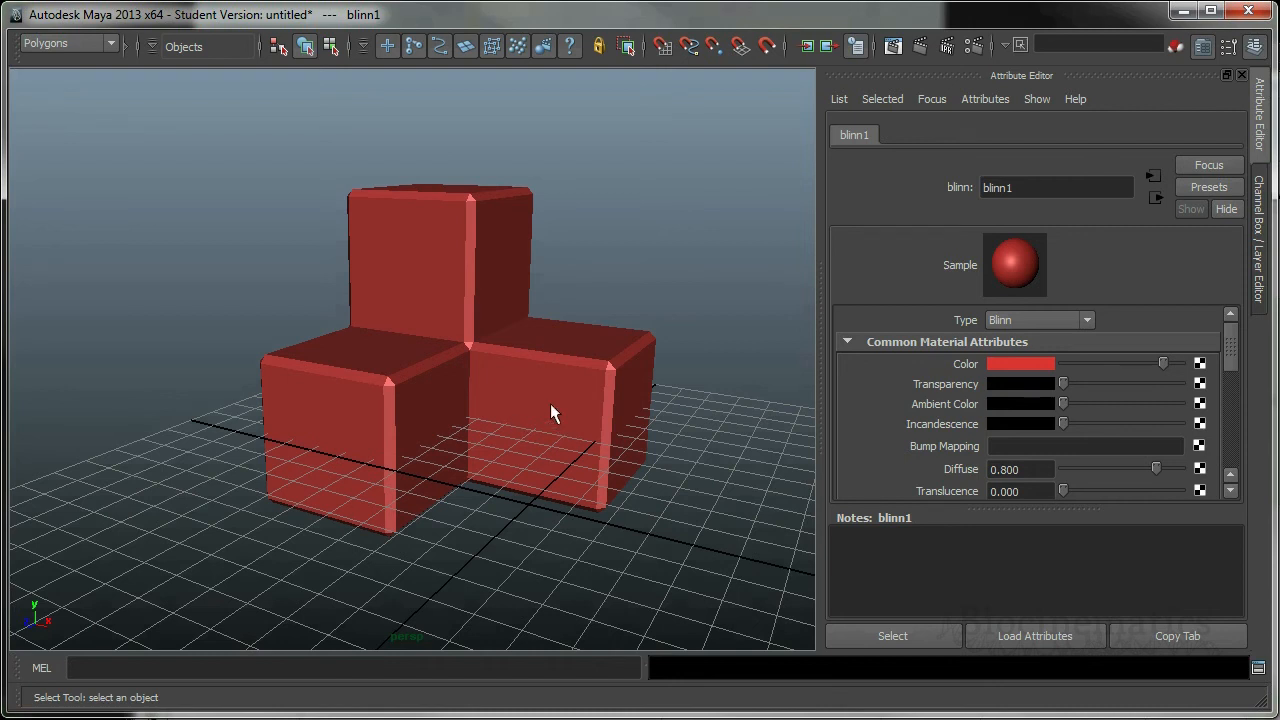
pyautogui.click(567, 362)
pyautogui.keyDown('shift'); pyautogui.rightClick(571, 323); pyautogui.keyUp('shift')
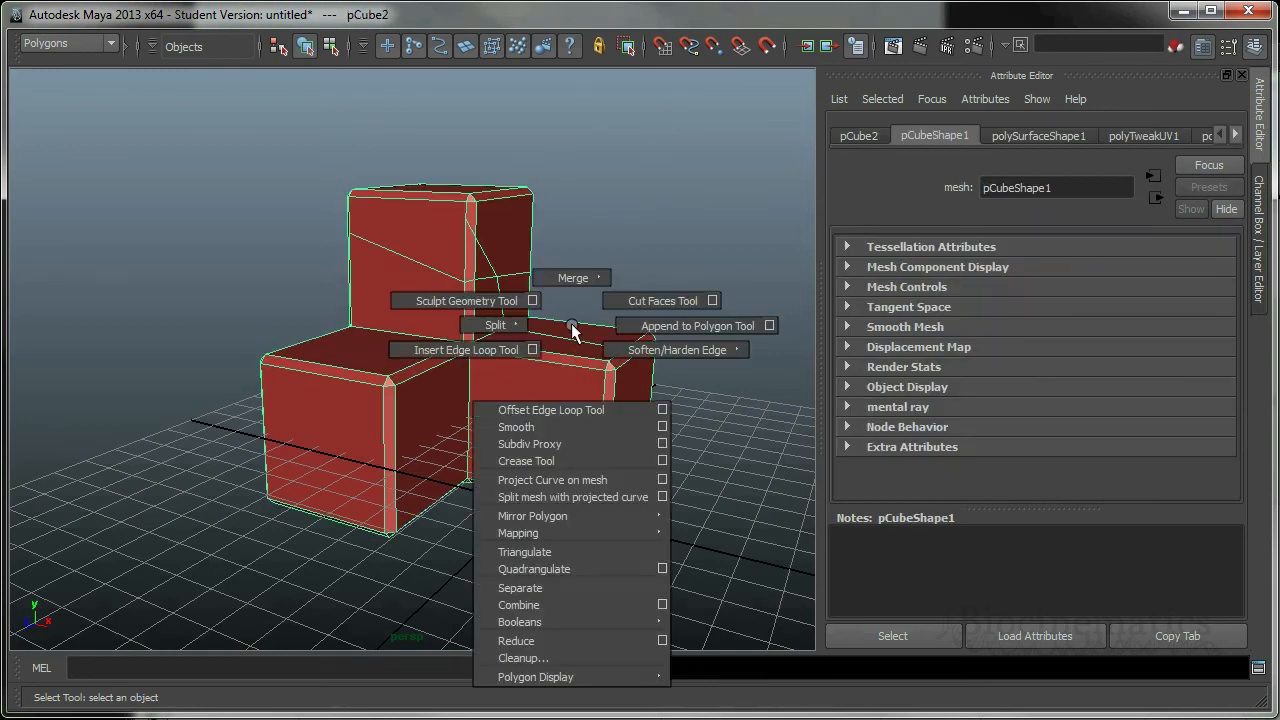
pyautogui.keyDown('ctrl'); pyautogui.keyDown('shift'); pyautogui.rightClick(571, 325); pyautogui.keyUp('shift'); pyautogui.keyUp('ctrl')
pyautogui.keyDown('shift'); pyautogui.rightClick(507, 299); pyautogui.keyUp('shift')
pyautogui.rightClick(514, 285)
pyautogui.moveTo(515, 256); pyautogui.dragTo(515, 284, button='right')
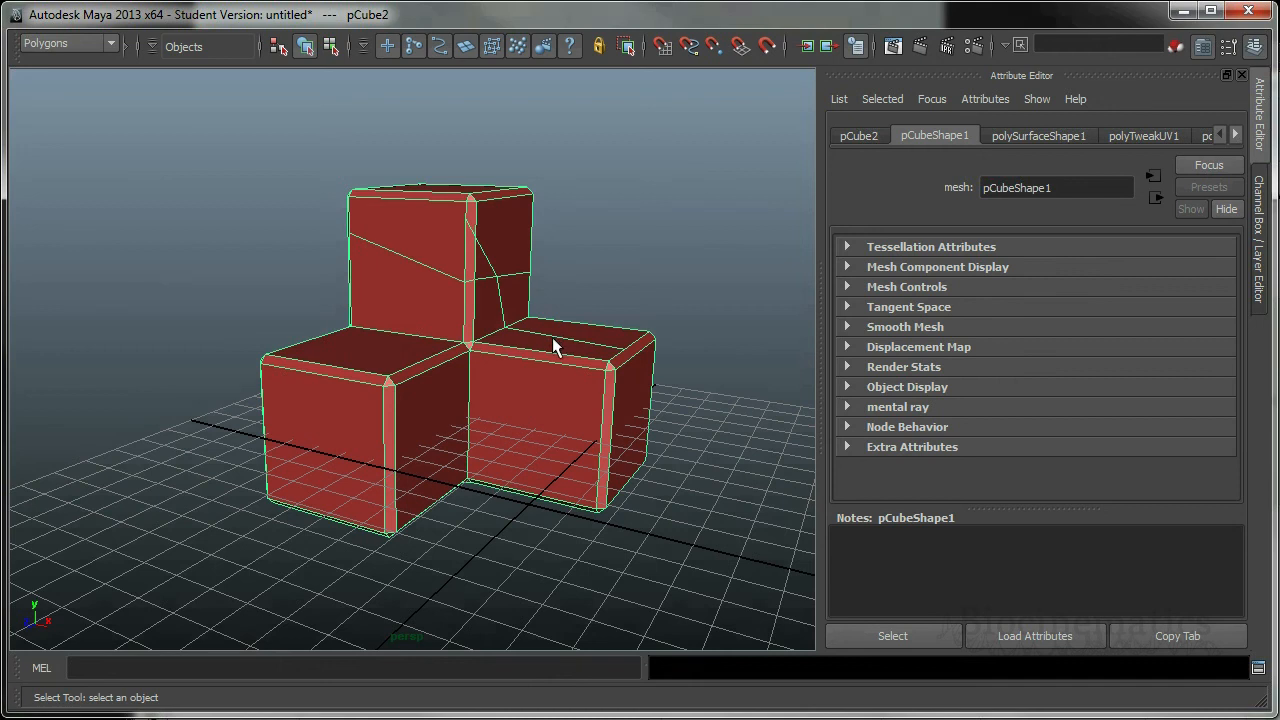
pyautogui.press('space')
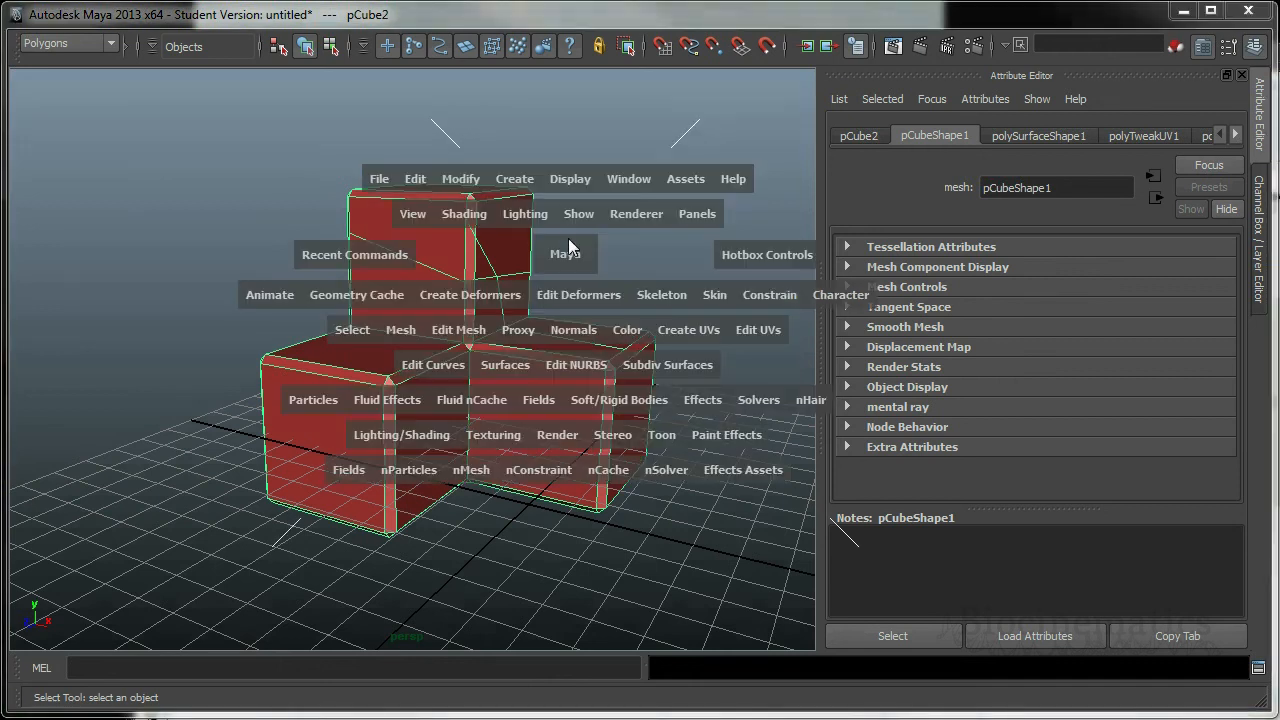
pyautogui.click(582, 366)
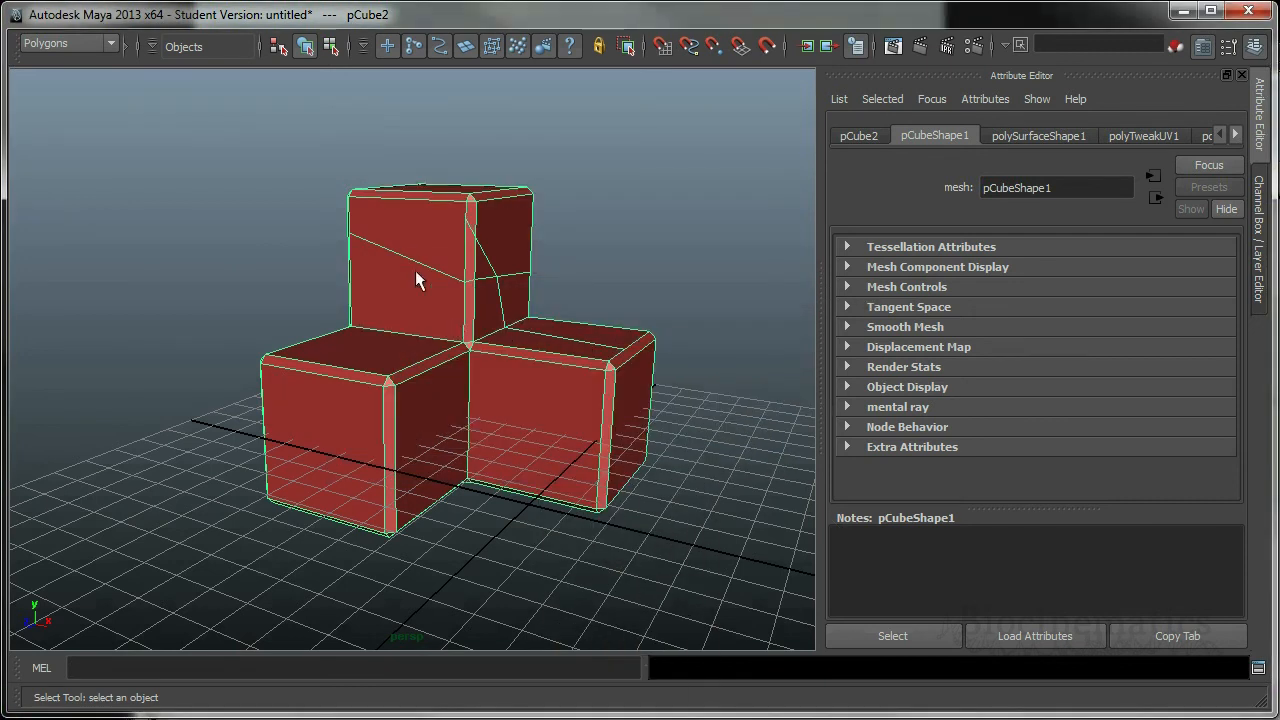
pyautogui.moveTo(539, 370)
pyautogui.keyDown('alt'); pyautogui.mouseDown()
pyautogui.moveTo(523, 354)
pyautogui.moveTo(516, 378)
pyautogui.mouseUp(); pyautogui.keyUp('alt')
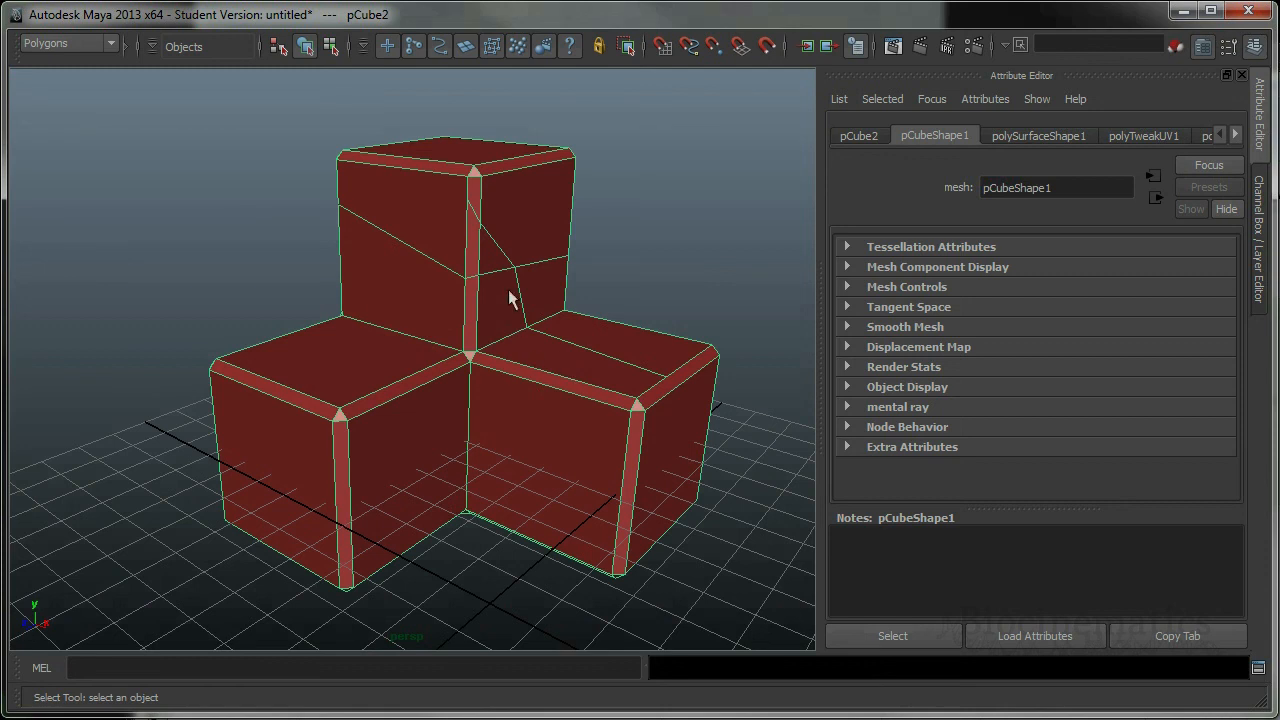
pyautogui.scroll(-2, 563, 325)
pyautogui.press('space')
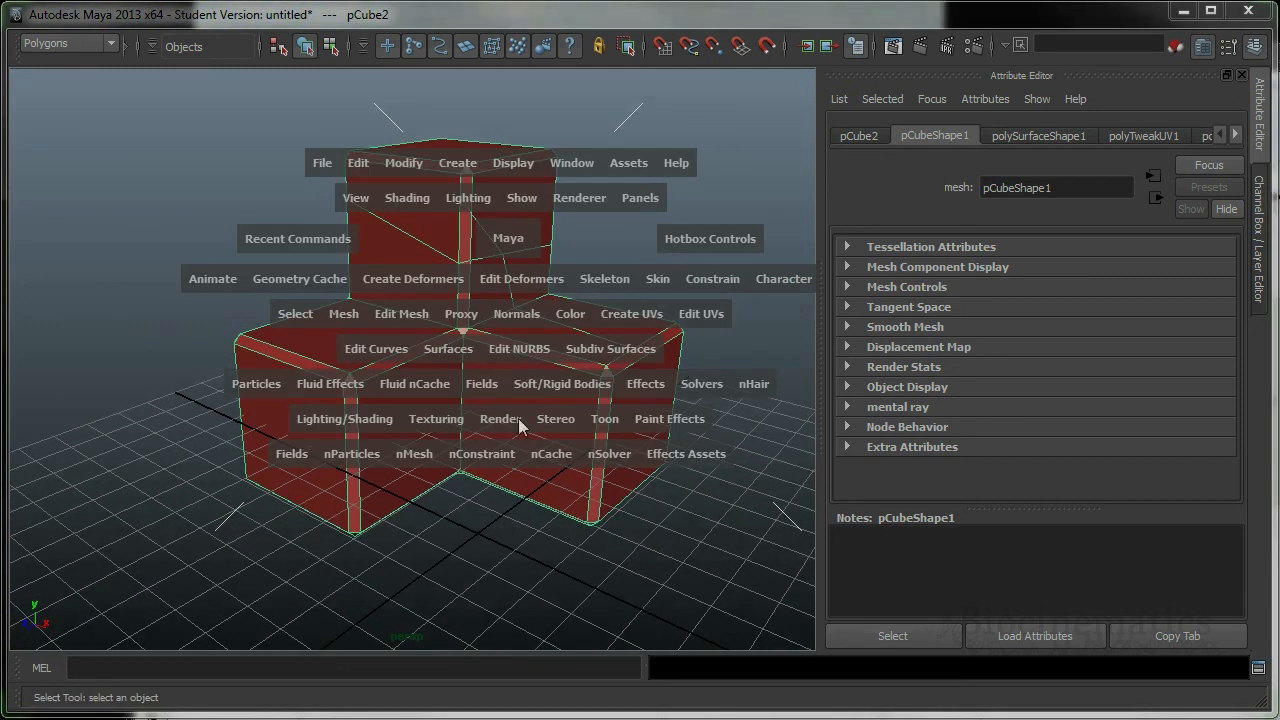
pyautogui.click(506, 527)
pyautogui.moveTo(507, 537)
pyautogui.mouseDown()
pyautogui.moveTo(500, 546)
pyautogui.moveTo(500, 522)
pyautogui.moveTo(490, 603)
pyautogui.moveTo(468, 505)
pyautogui.moveTo(500, 490)
pyautogui.moveTo(560, 516)
pyautogui.moveTo(488, 654)
pyautogui.moveTo(502, 492)
pyautogui.moveTo(508, 528)
pyautogui.mouseUp()
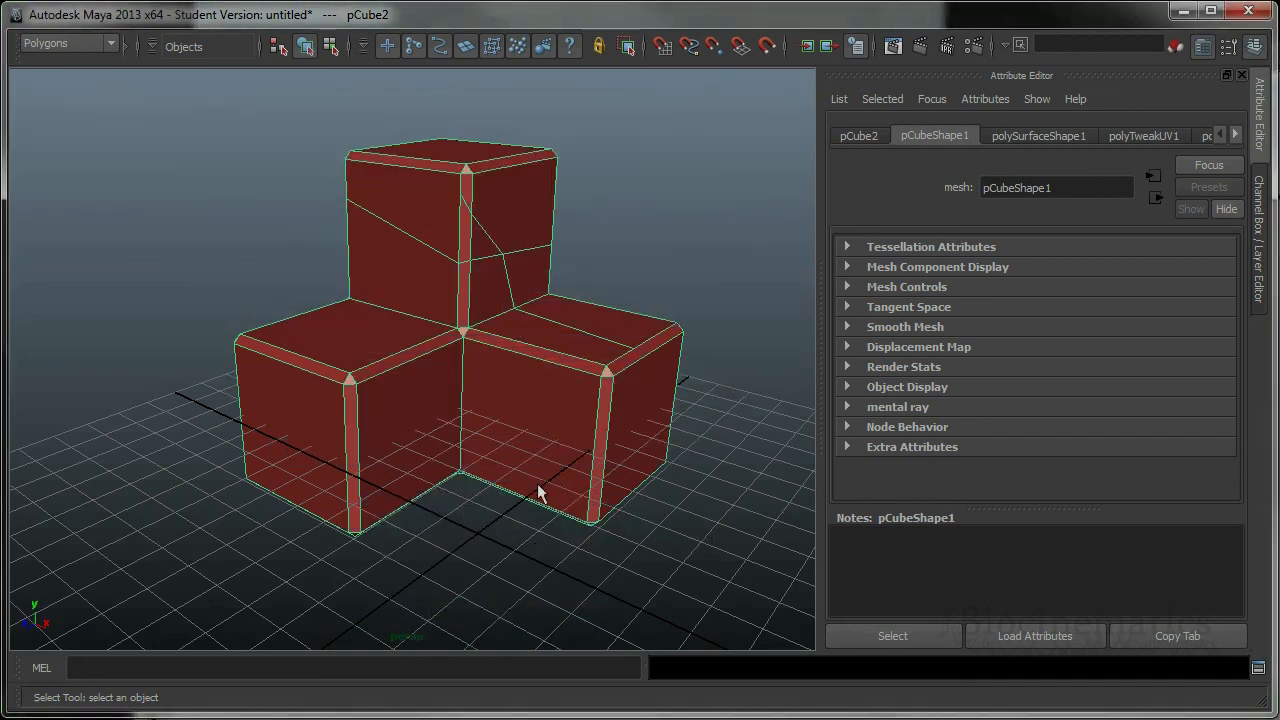